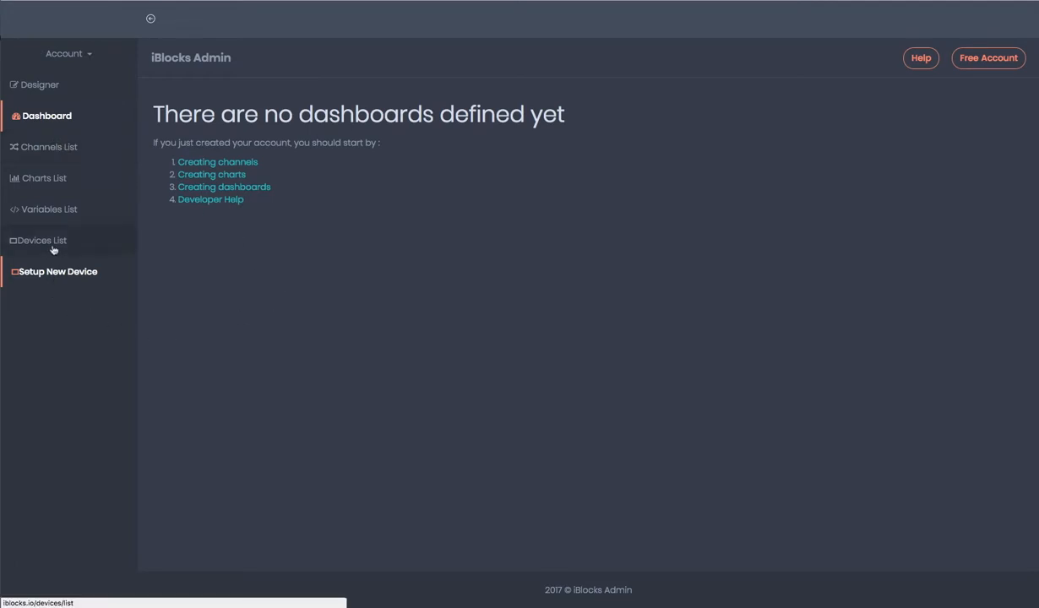
Step: Start a new channel in the channels list and name it Deskop
left_click(51, 152)
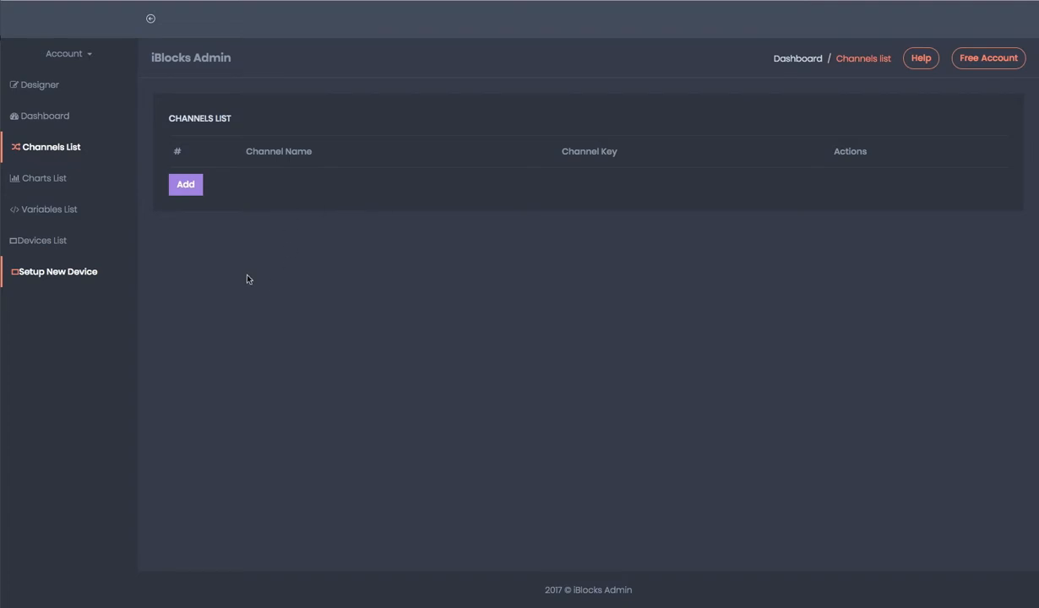
left_click(193, 187)
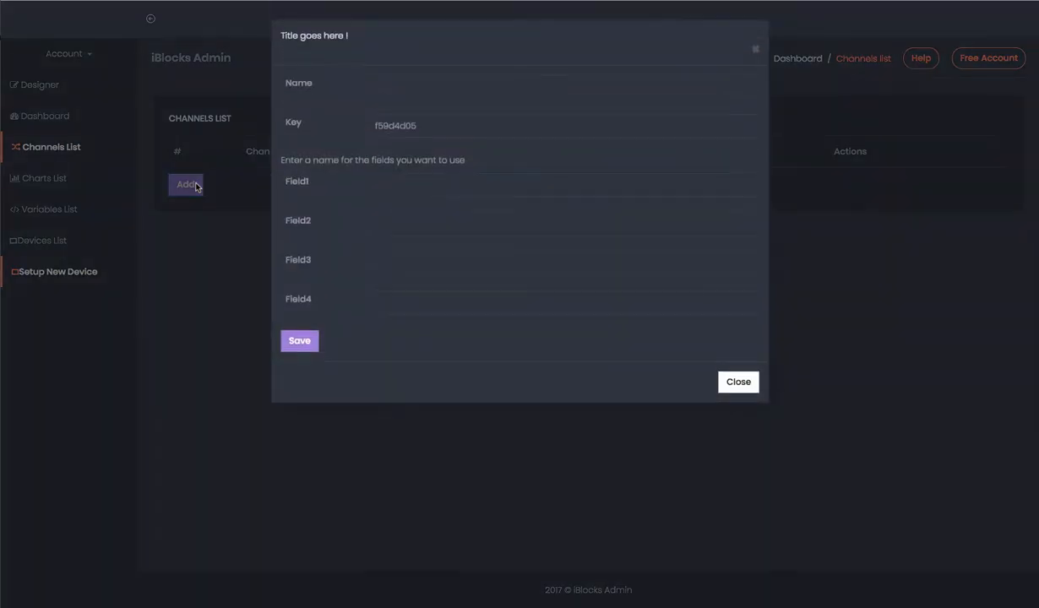
left_click(454, 87)
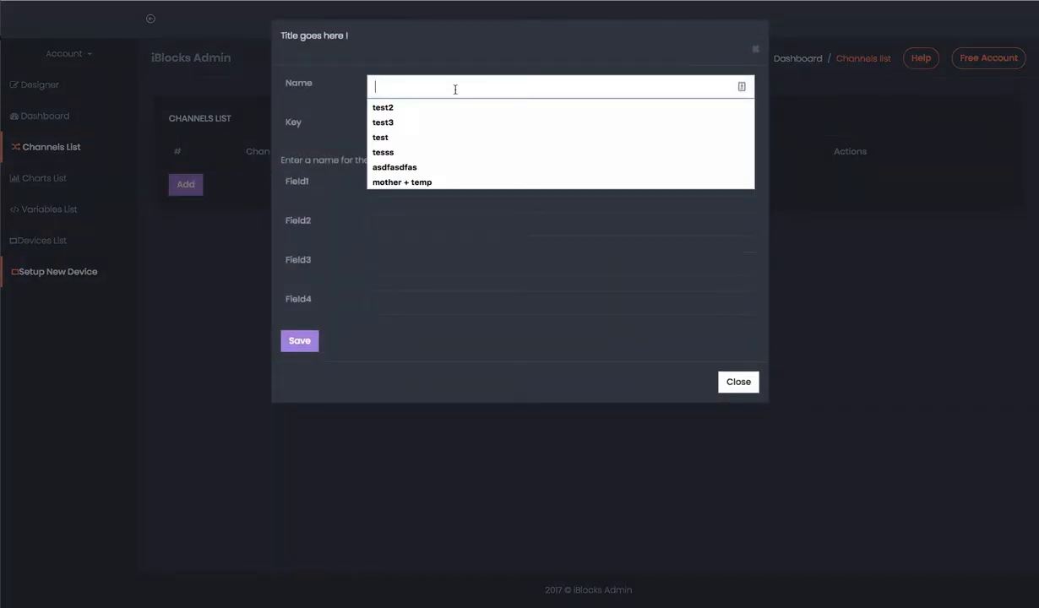
type("Desk")
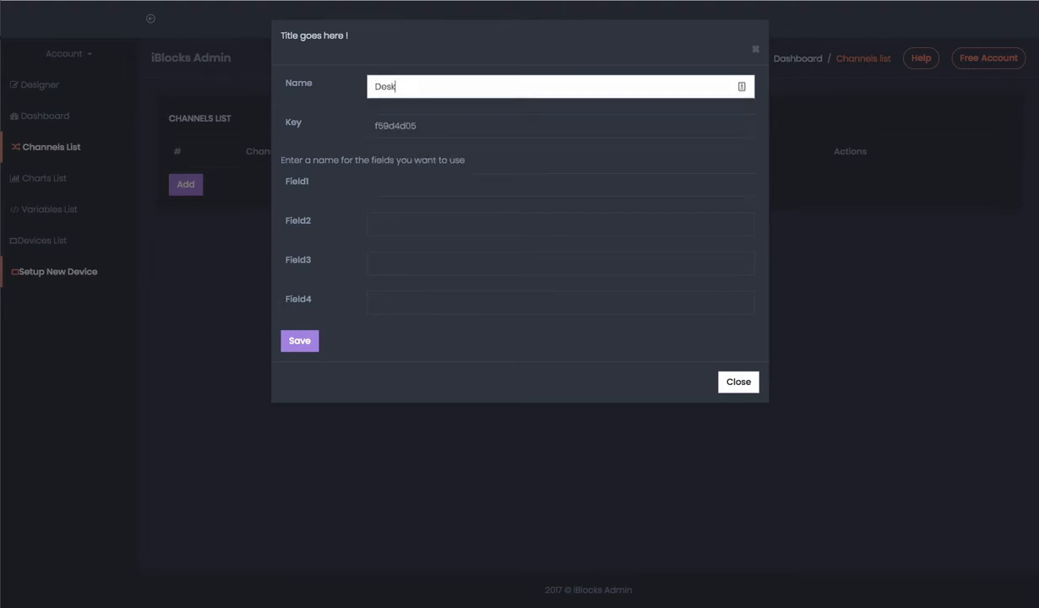
type("op")
Step: Name the channel's Field1 Temperature and its Field2 Humidity
left_click(428, 189)
left_click(428, 189)
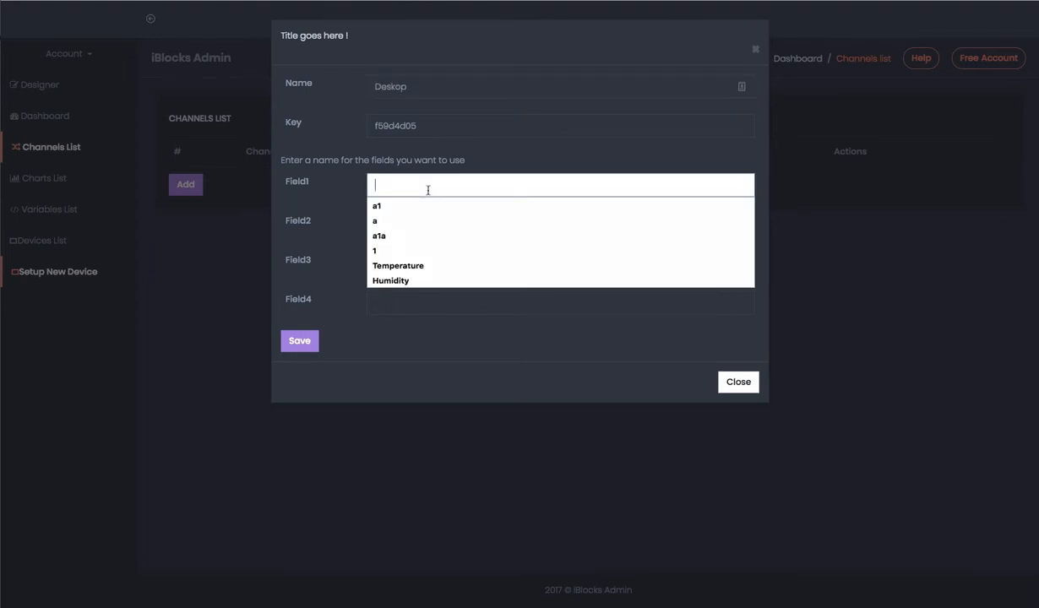
type("Te,m")
key("BackSpace")
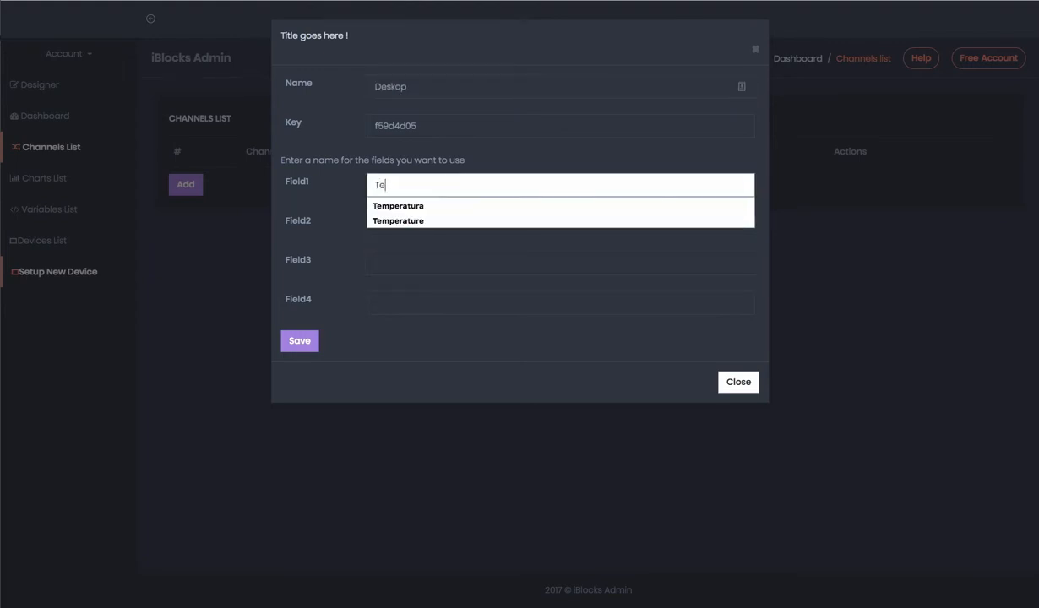
key("Down")
key("Down")
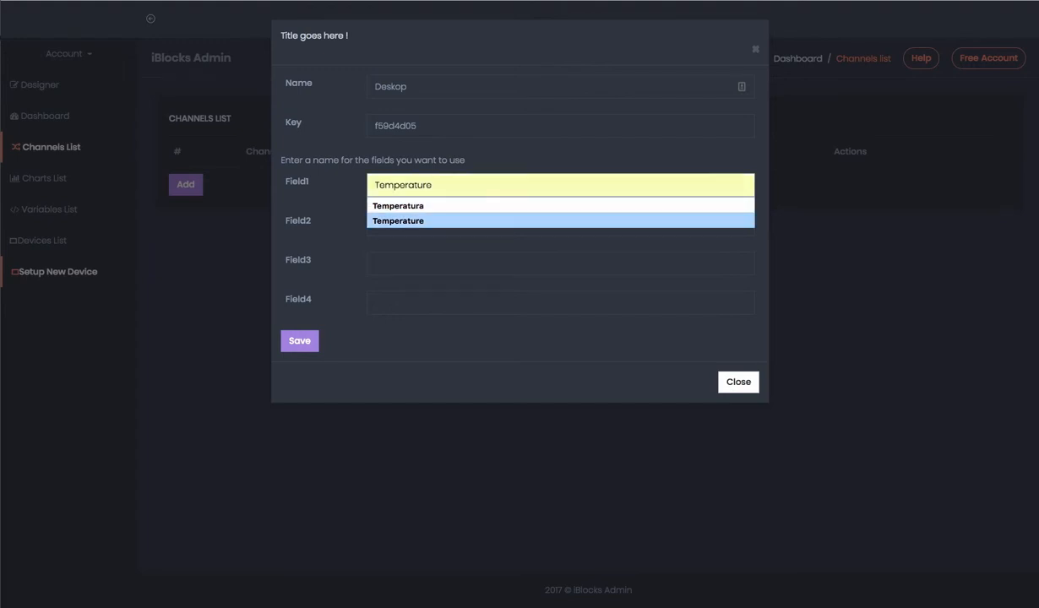
key("Tab")
type("Humi")
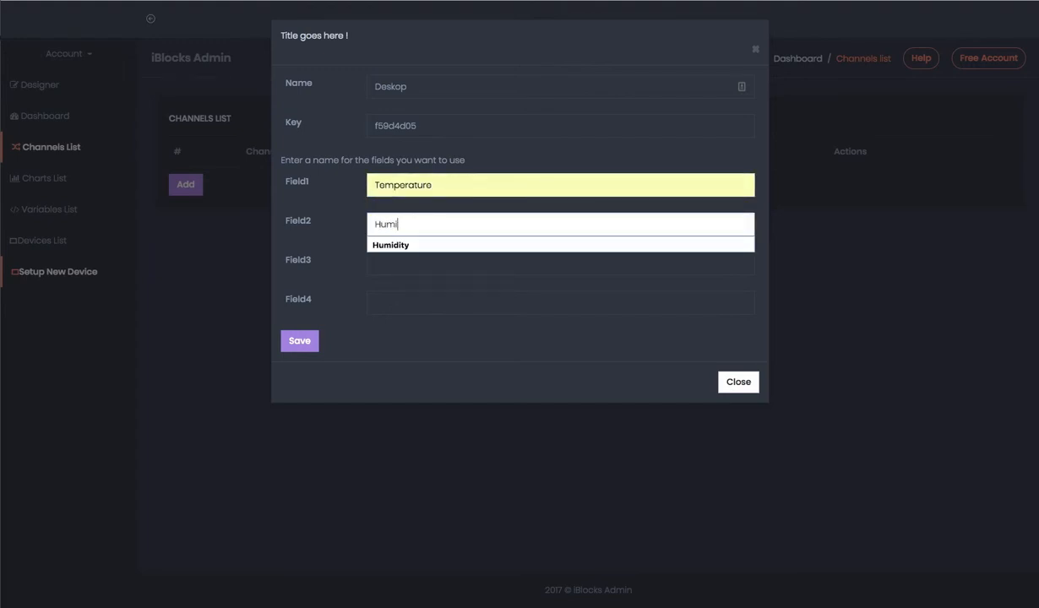
key("Down")
key("Return")
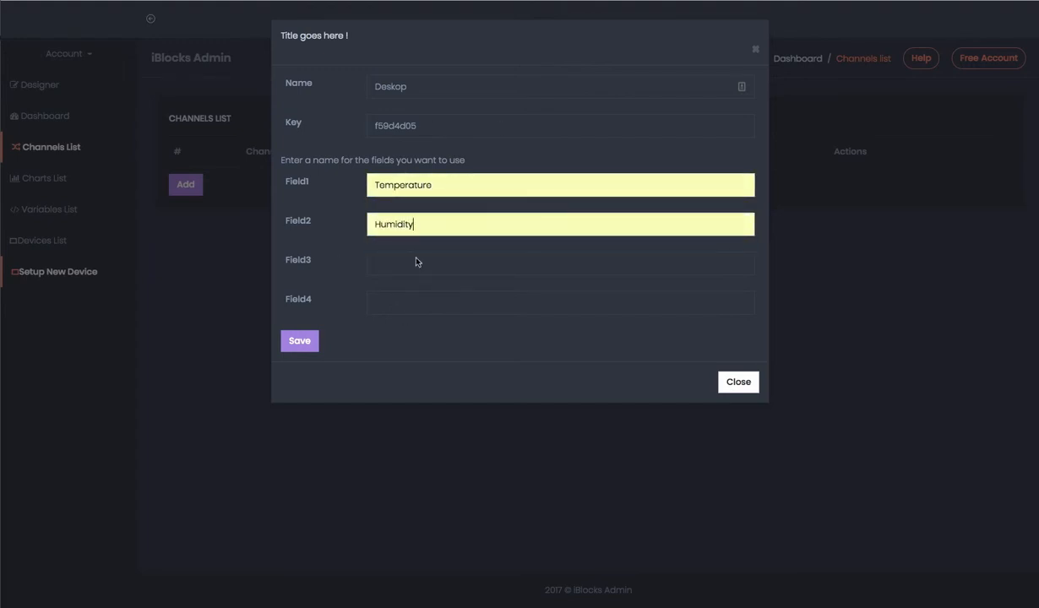
Step: Save the new channel, and open its edit form for a brief review
left_click(302, 342)
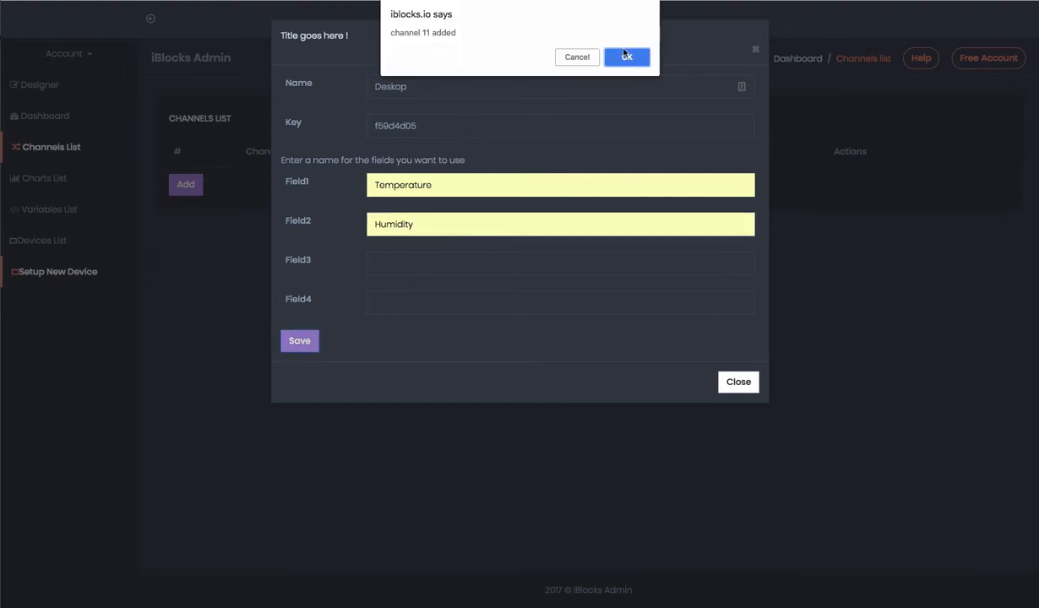
left_click(626, 56)
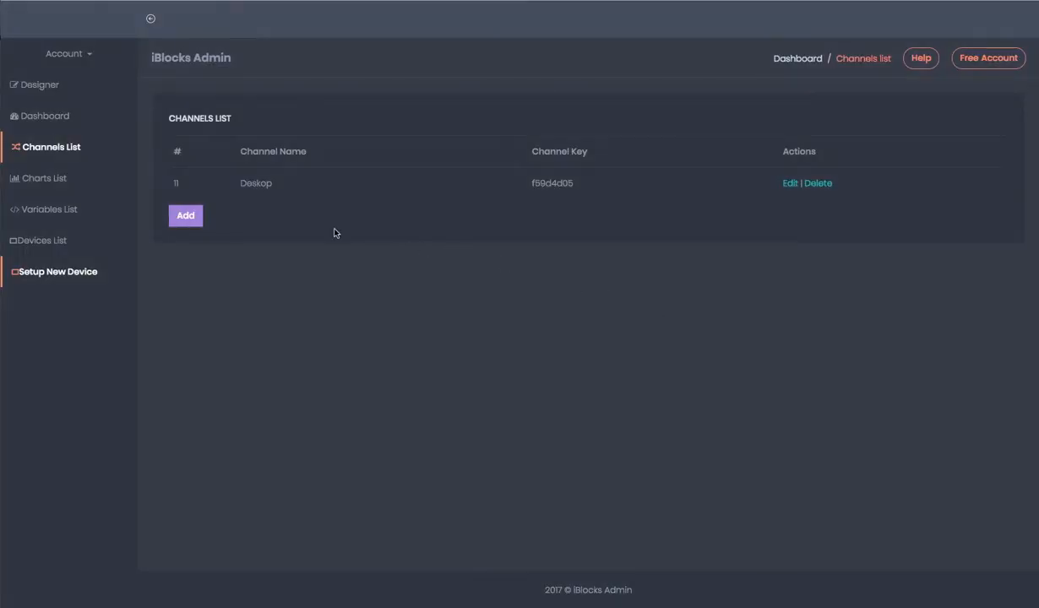
left_click(789, 185)
left_click(718, 372)
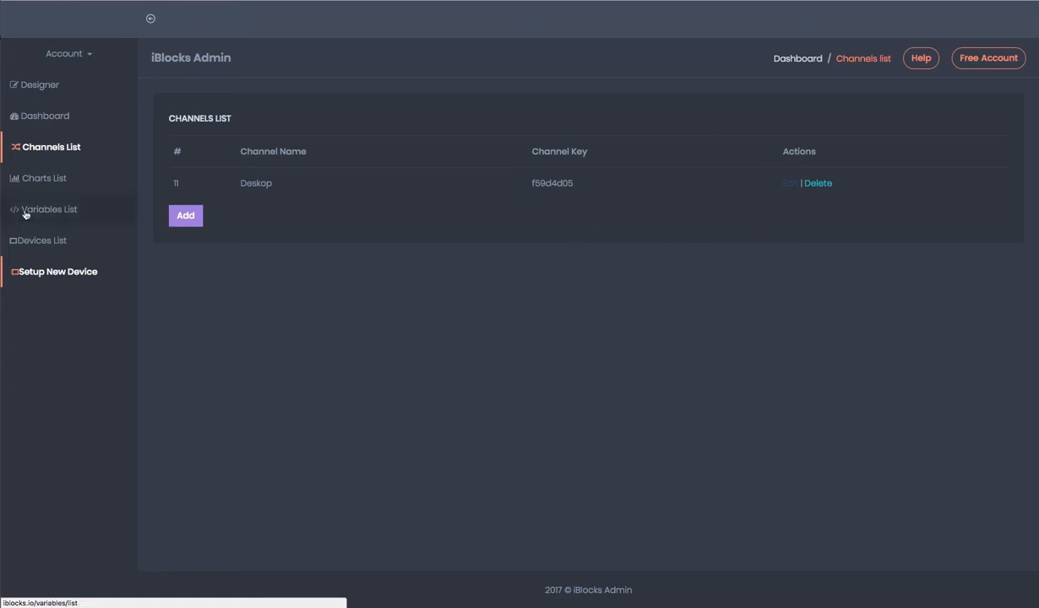
Step: Start a new chart in the charts list and name it Desktop line
left_click(50, 182)
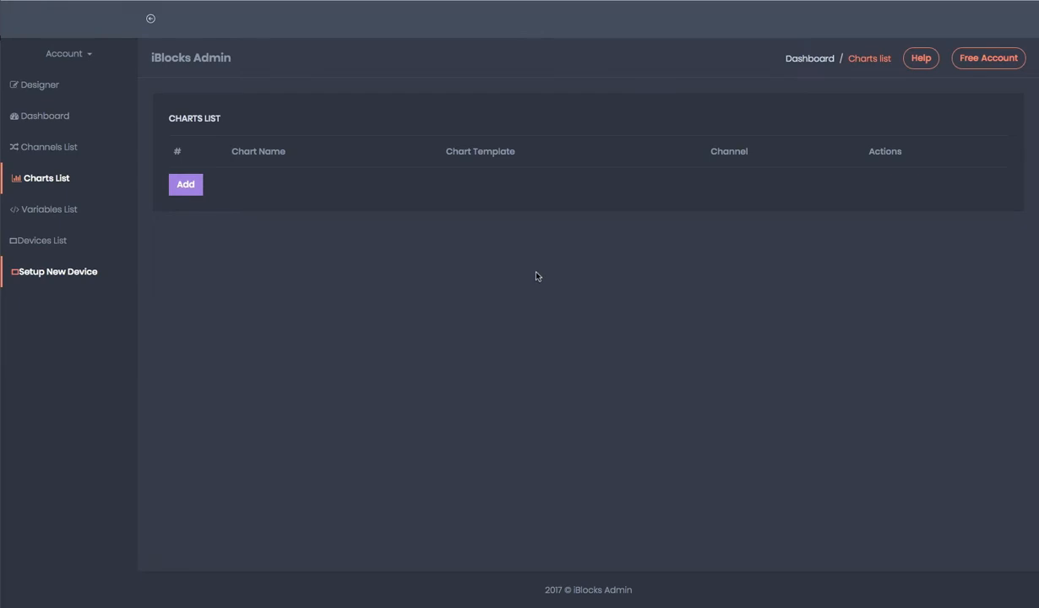
left_click(187, 188)
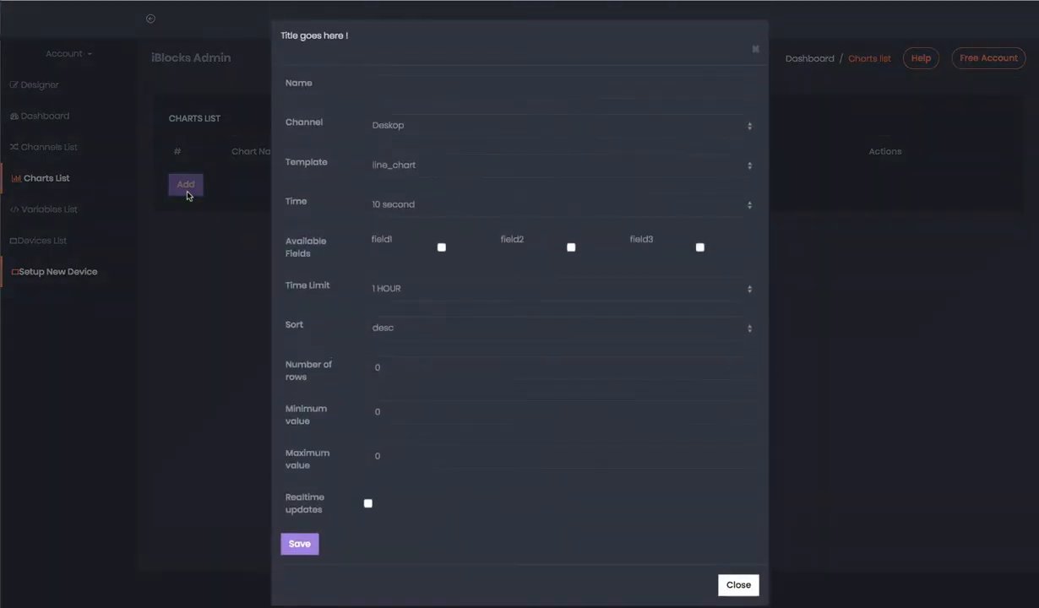
left_click(493, 169)
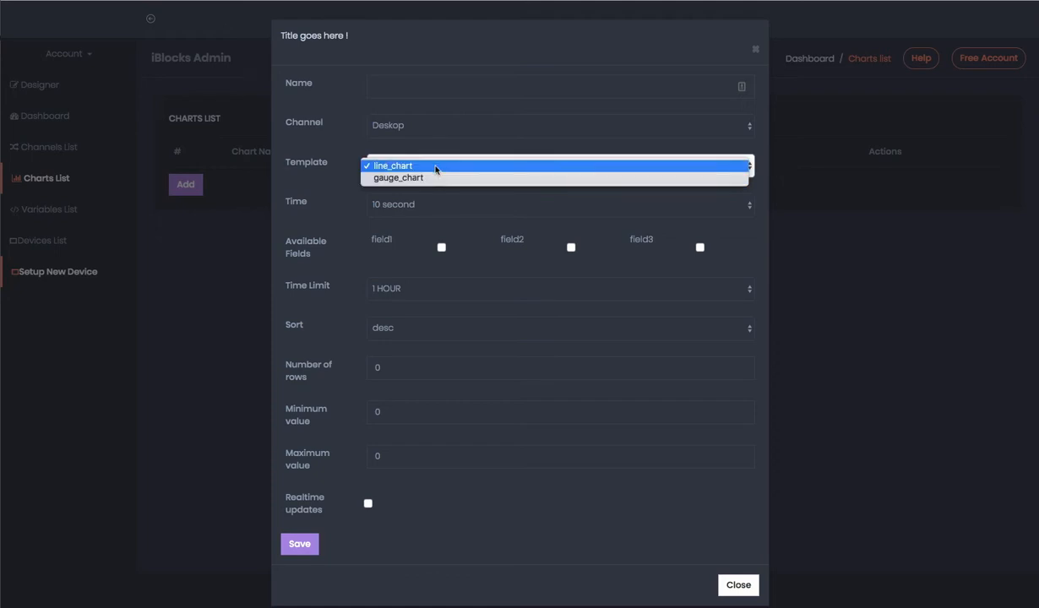
left_click(424, 92)
left_click(429, 91)
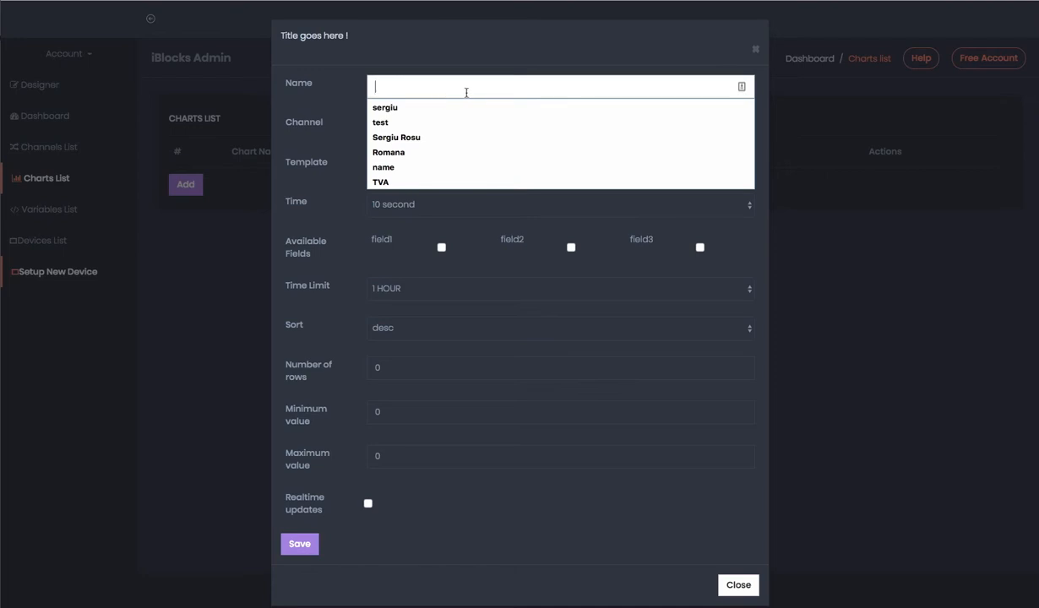
type("Des")
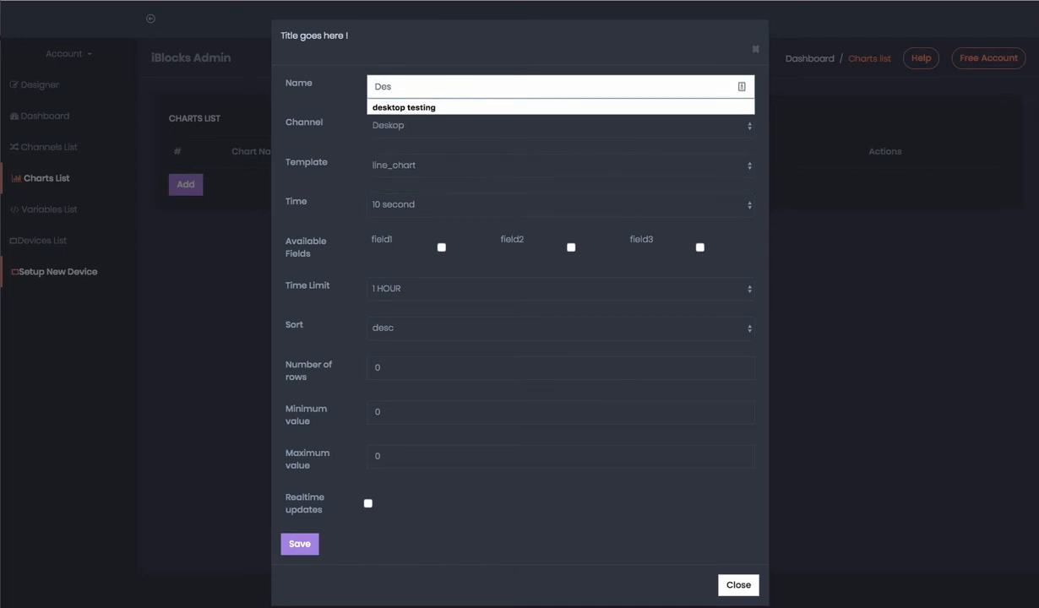
type("ktop line")
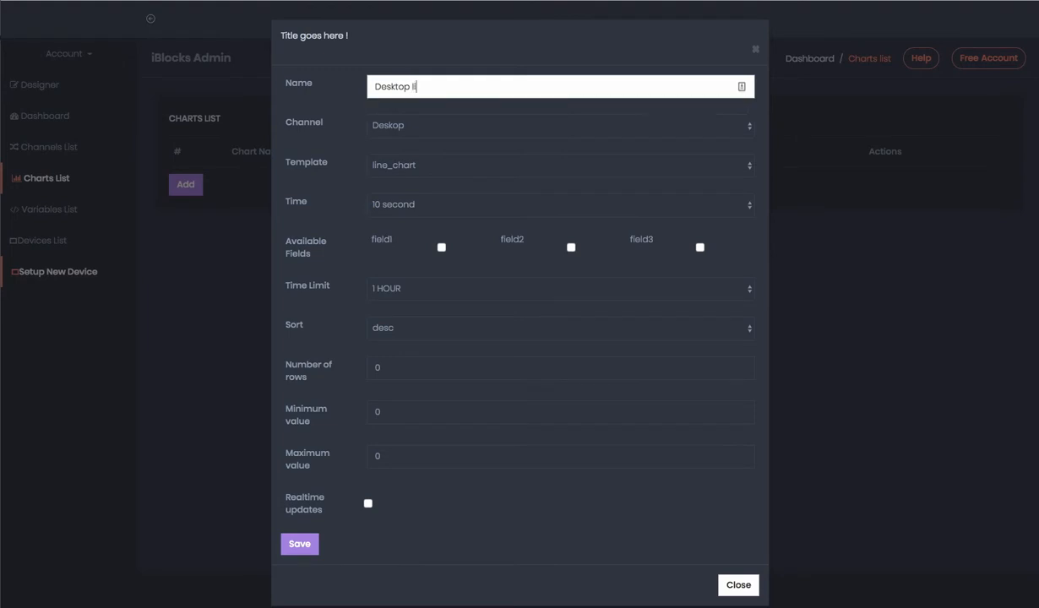
Step: Use the Deskop channel, the line_chart template and a 10 second time for the Desktop line chart
left_click(414, 127)
left_click(391, 127)
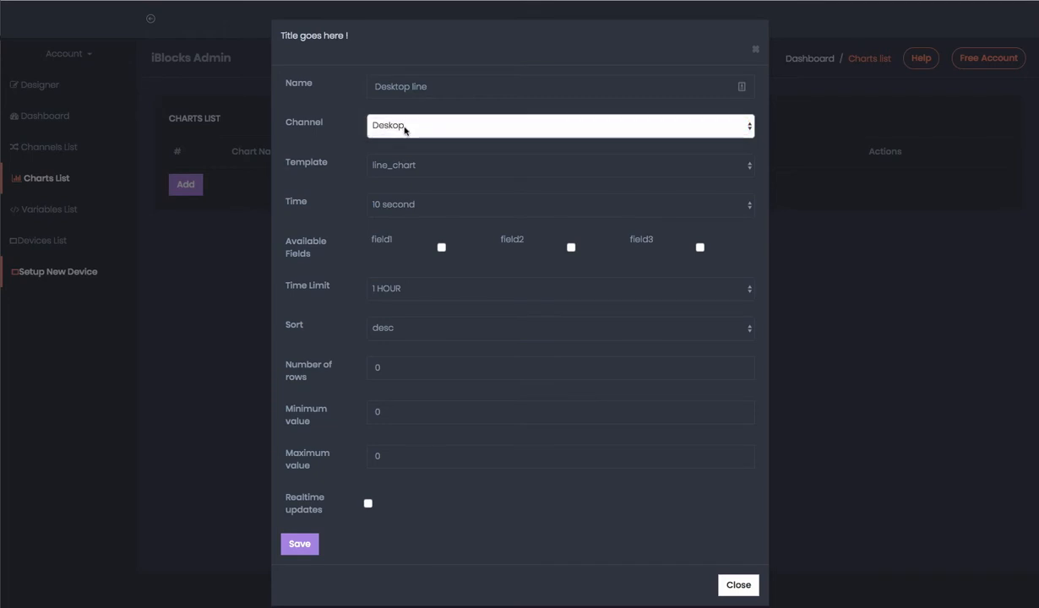
left_click(425, 166)
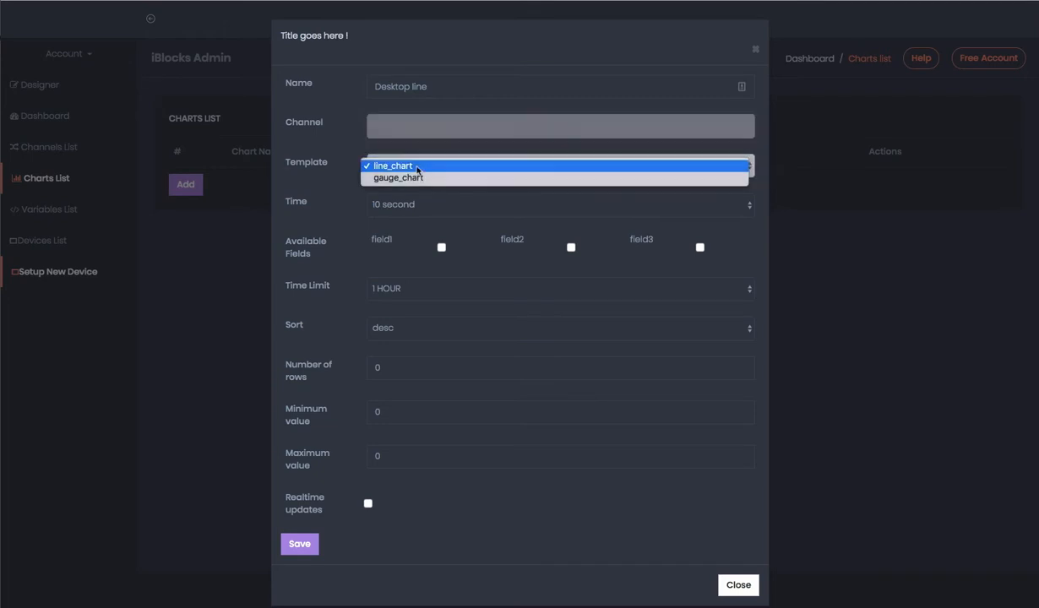
left_click(358, 211)
left_click(420, 205)
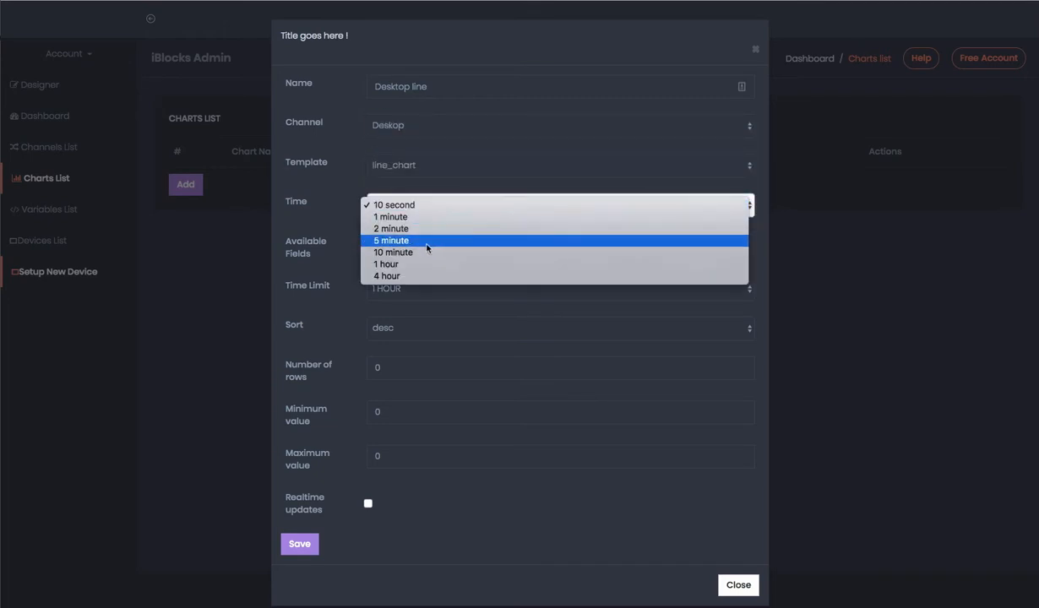
left_click(410, 205)
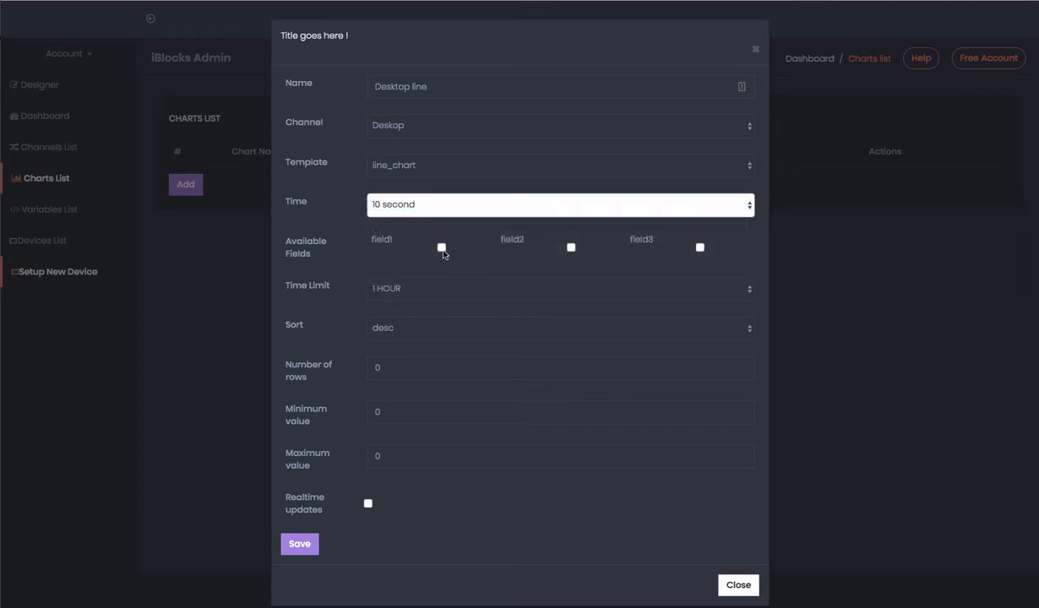
Step: Include field1 and field2 in the line chart and set its sort order to asc
left_click(441, 246)
left_click(570, 248)
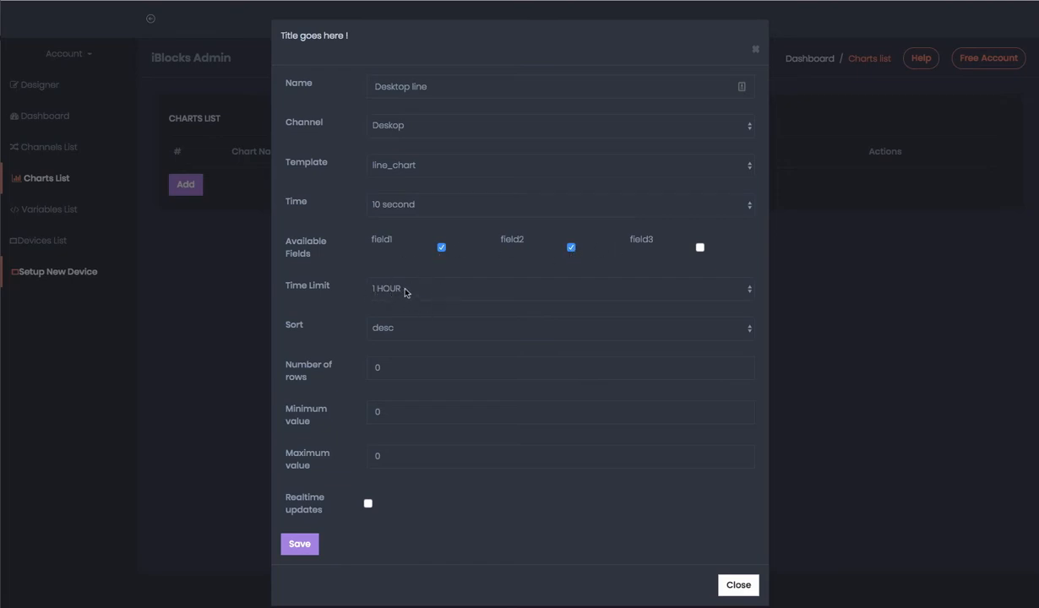
left_click(413, 333)
left_click(413, 330)
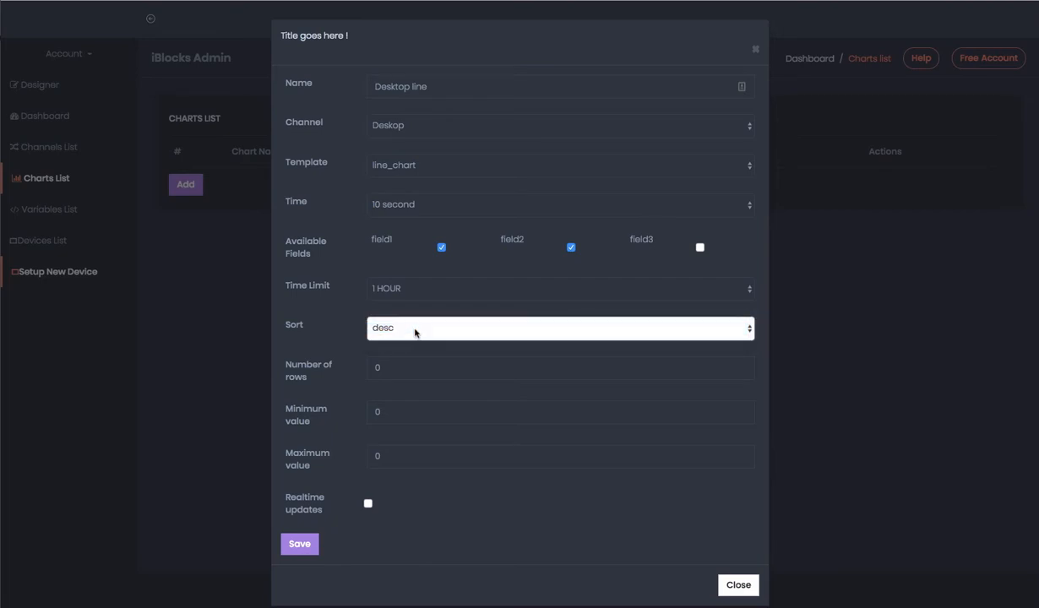
left_click(399, 326)
left_click(410, 341)
Step: Enable realtime updates for the line chart, leaving the row and value limits at 0, and save it
left_click(393, 368)
left_click(404, 414)
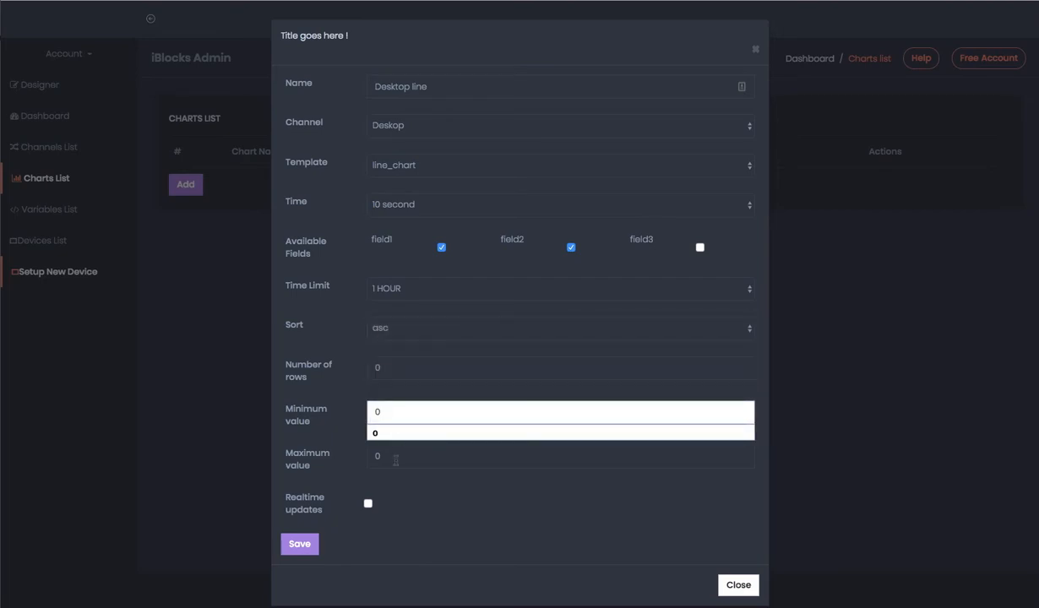
left_click(398, 454)
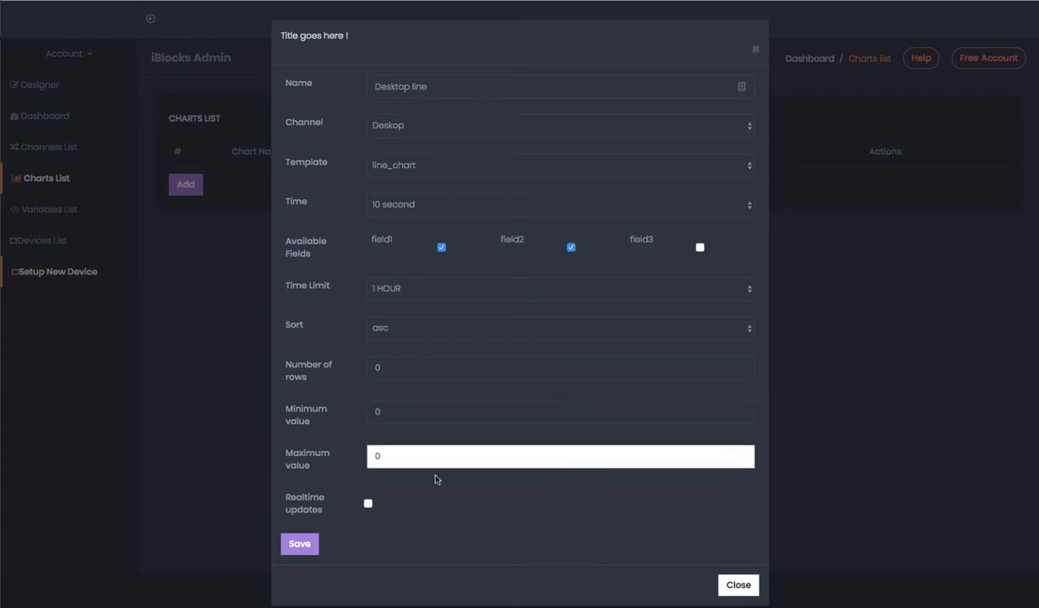
left_click(369, 503)
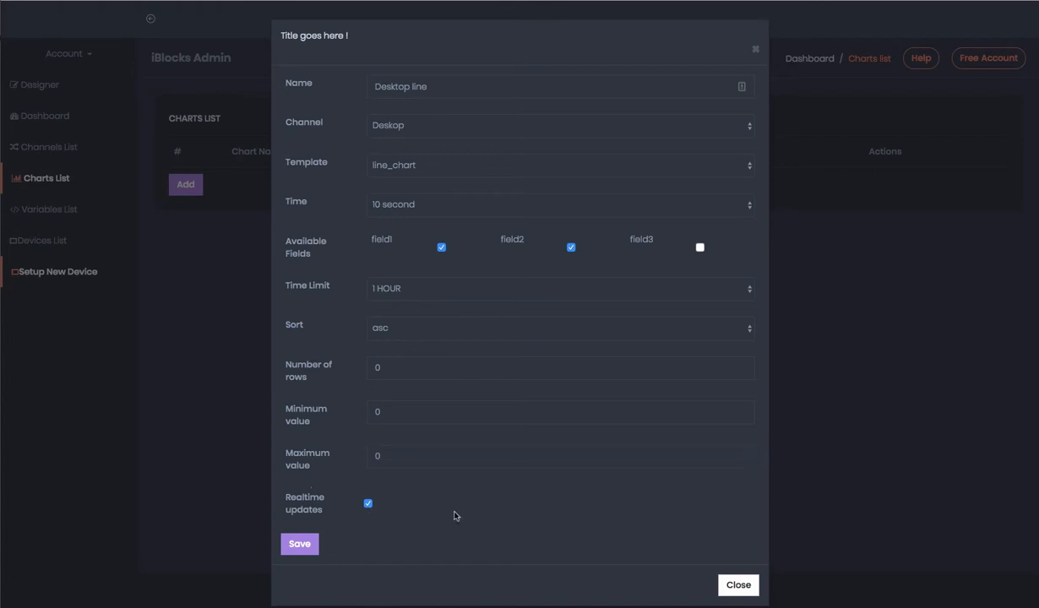
left_click(310, 547)
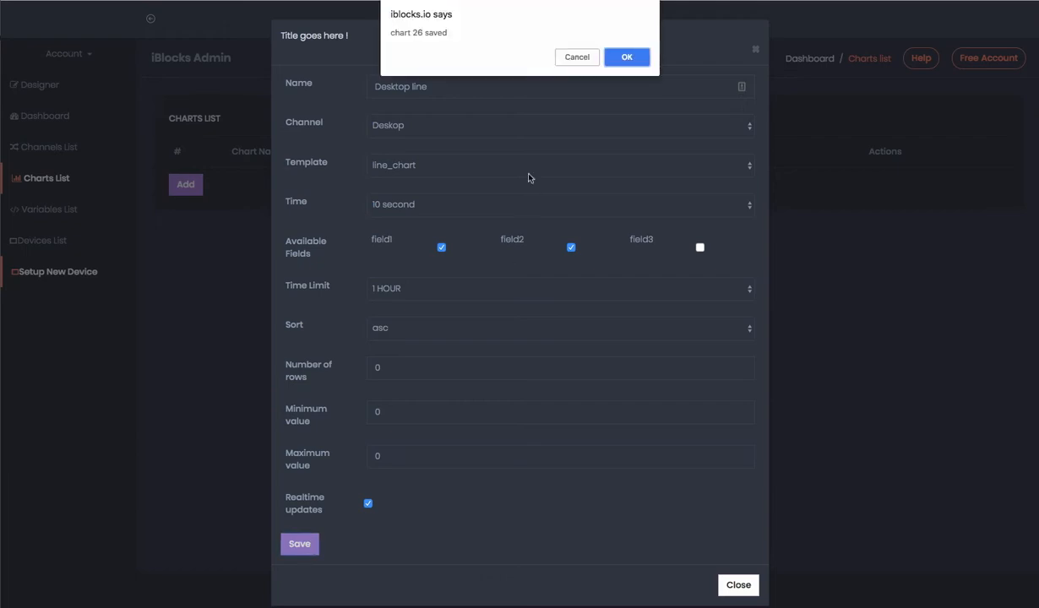
left_click(623, 56)
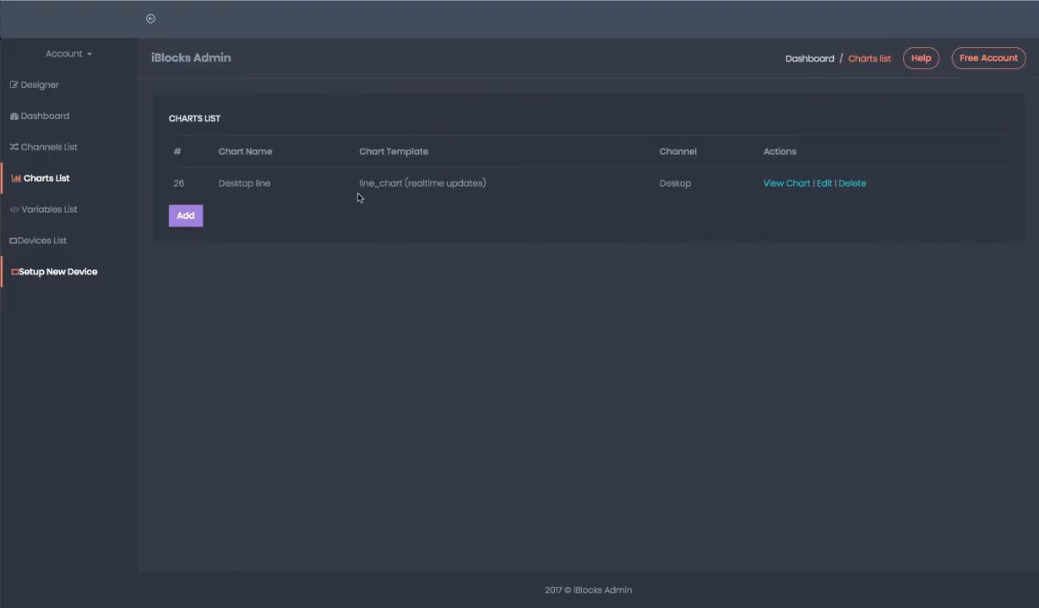
Step: Start a second chart in the charts list and name it Temperature
left_click(186, 216)
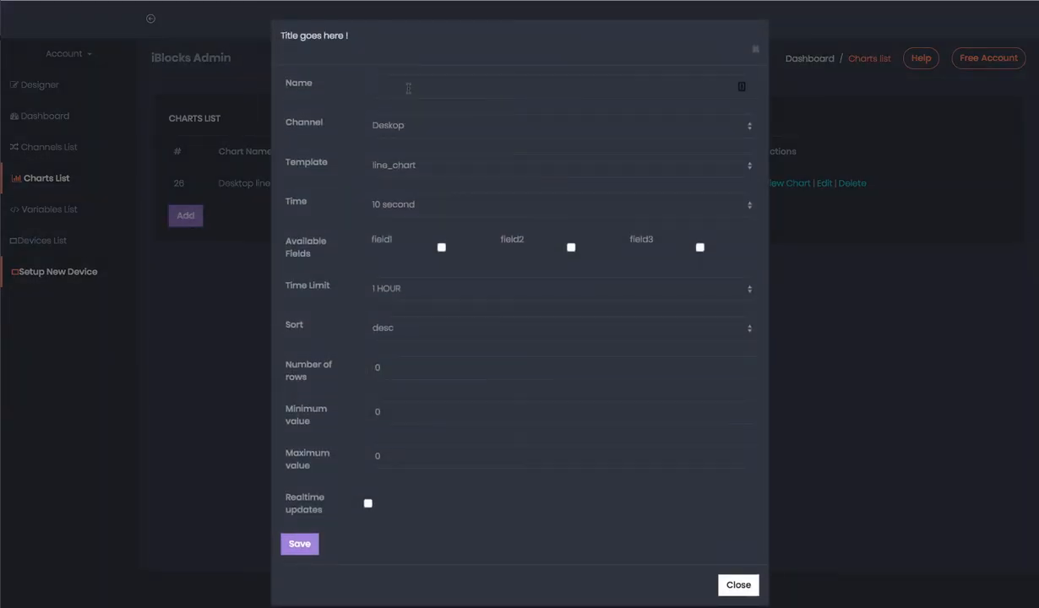
left_click(408, 88)
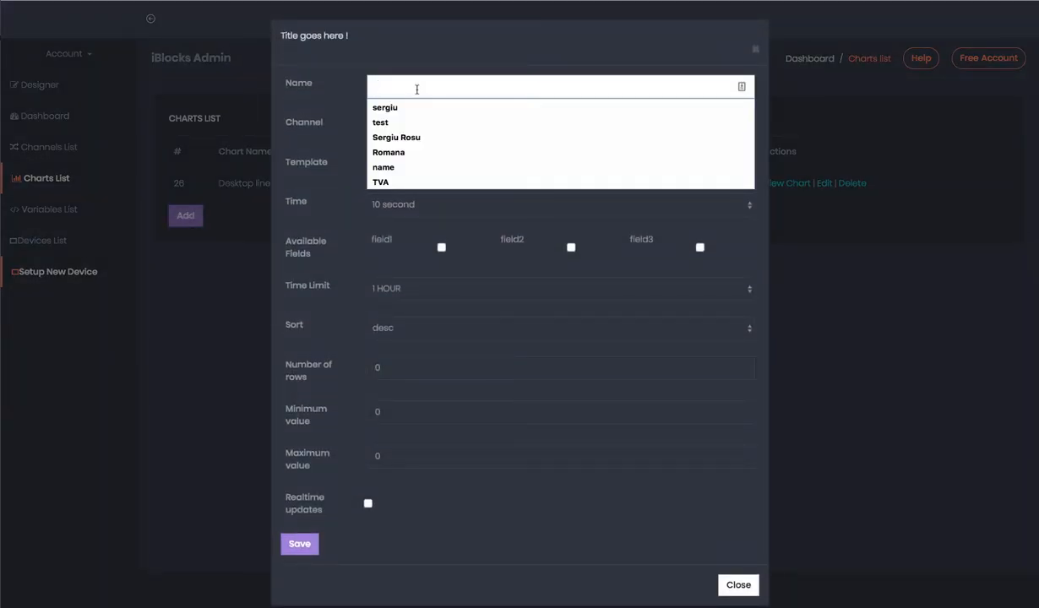
type("Temperature")
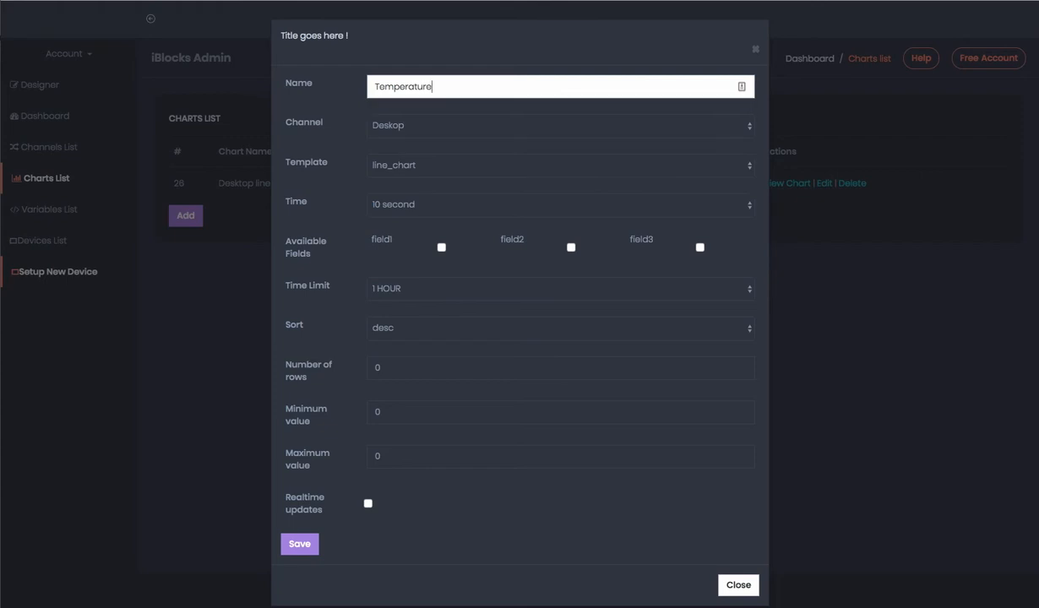
Step: Set the Temperature chart's template to gauge_chart on the Deskop channel and include field1
left_click(435, 128)
left_click(433, 166)
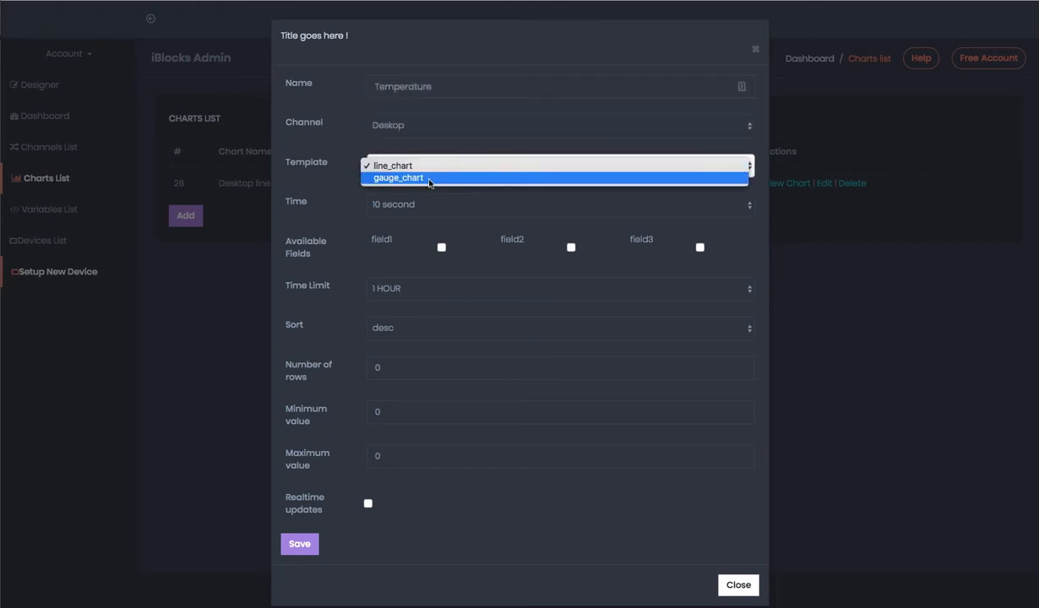
left_click(431, 178)
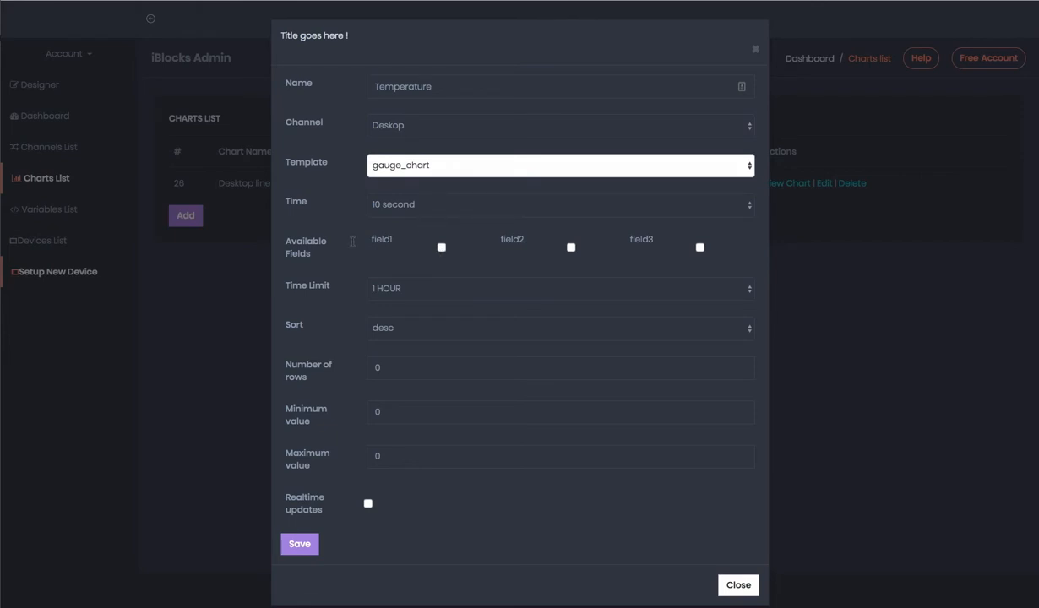
left_click(440, 246)
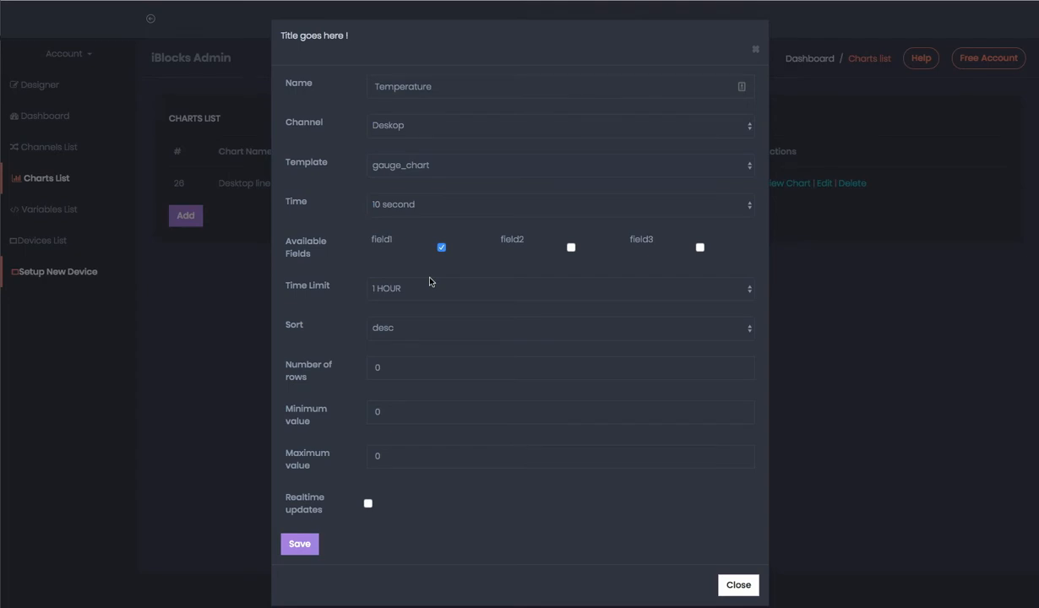
Step: Set the Temperature chart's number of rows to 1 and its maximum value to 30, and save the chart
left_click(411, 372)
key("BackSpace")
type("1")
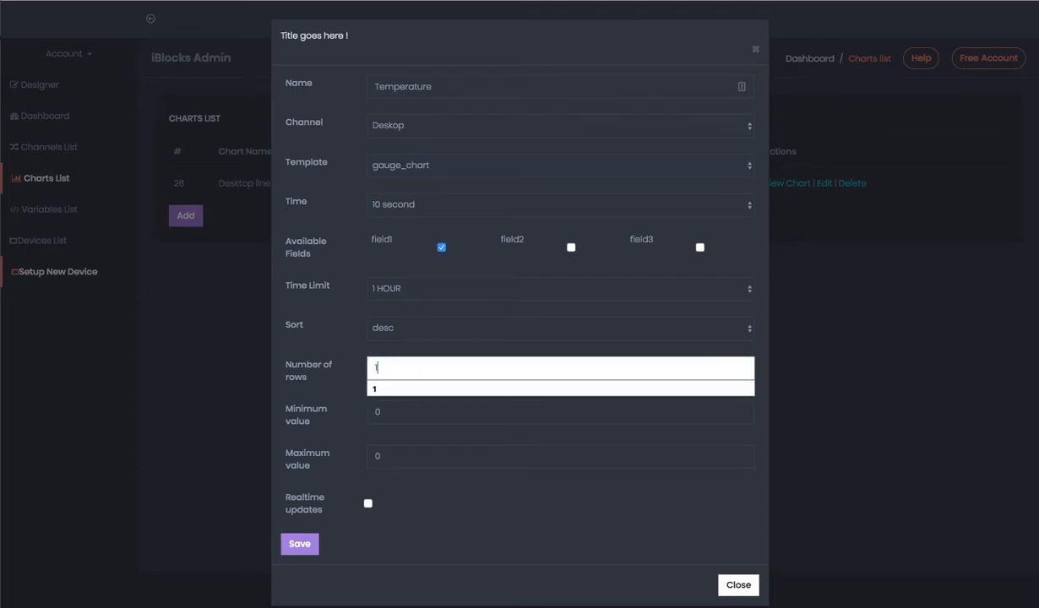
left_click(345, 326)
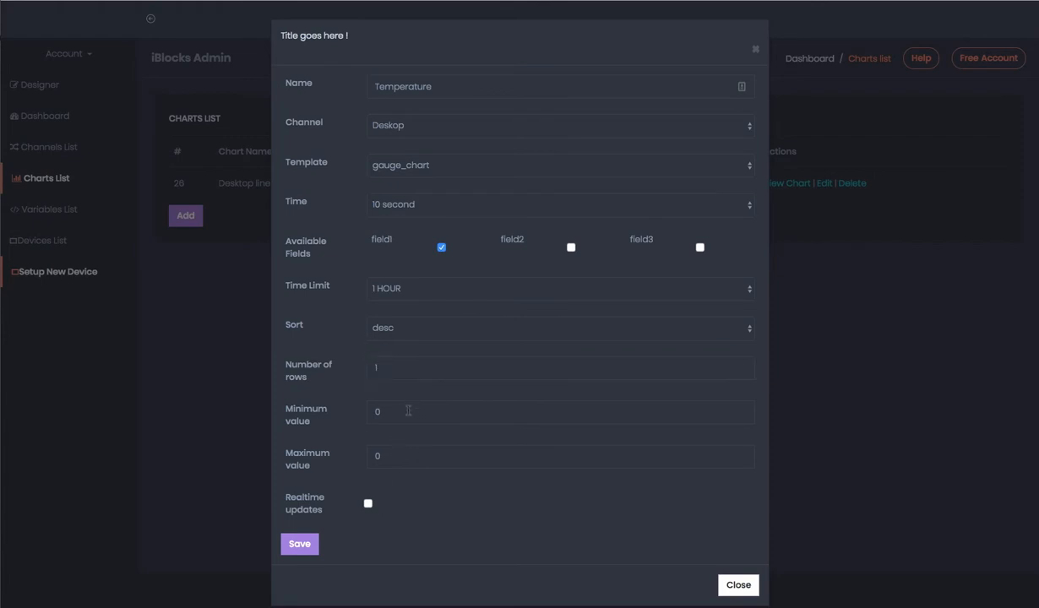
double_click(412, 456)
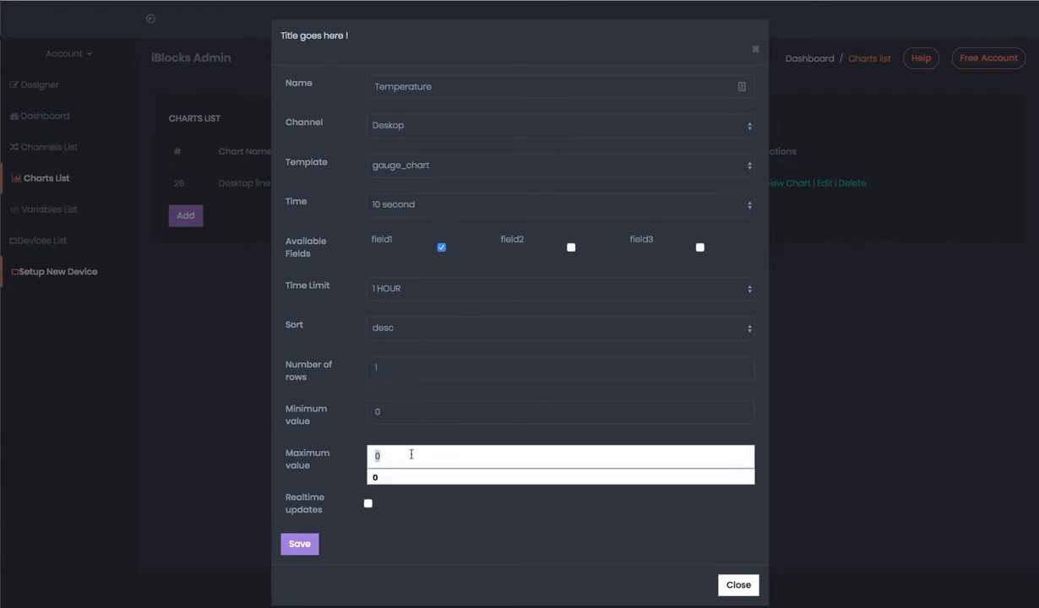
type("30")
left_click(385, 432)
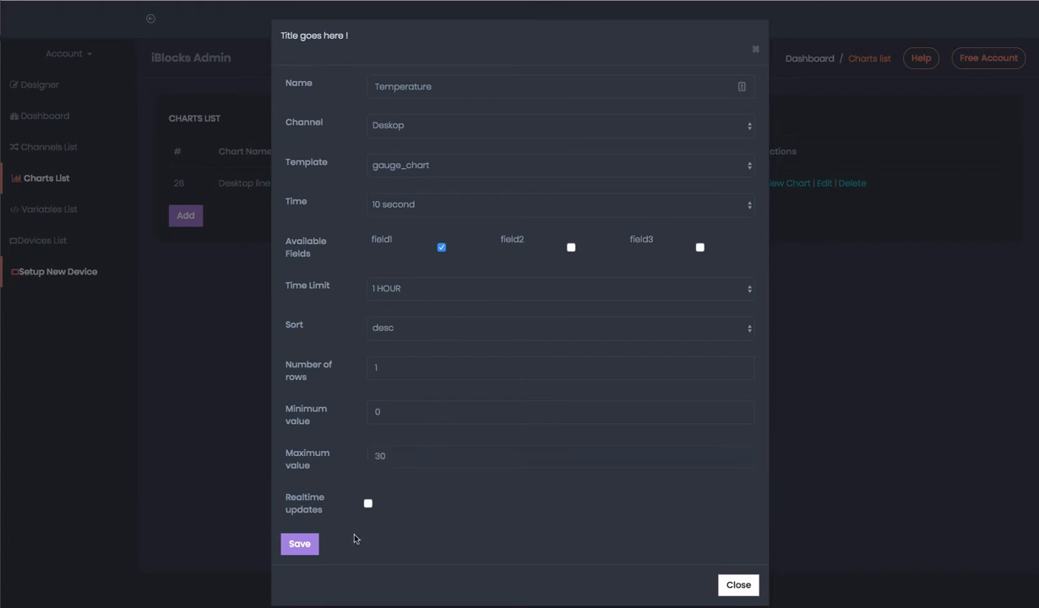
left_click(310, 547)
left_click(603, 59)
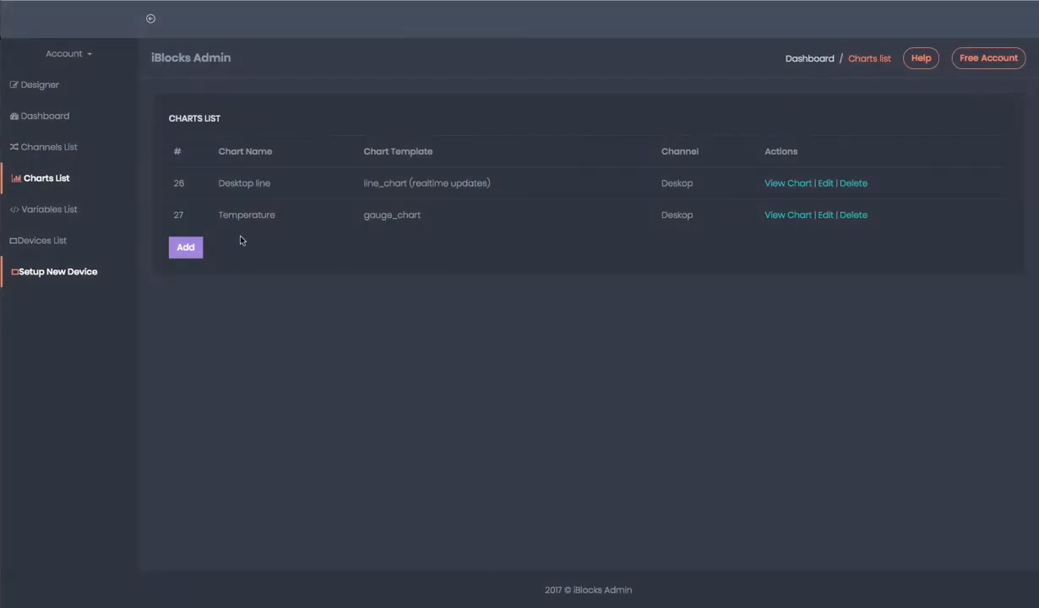
Step: View the Desktop line chart and the Temperature gauge chart from the charts list
left_click(787, 186)
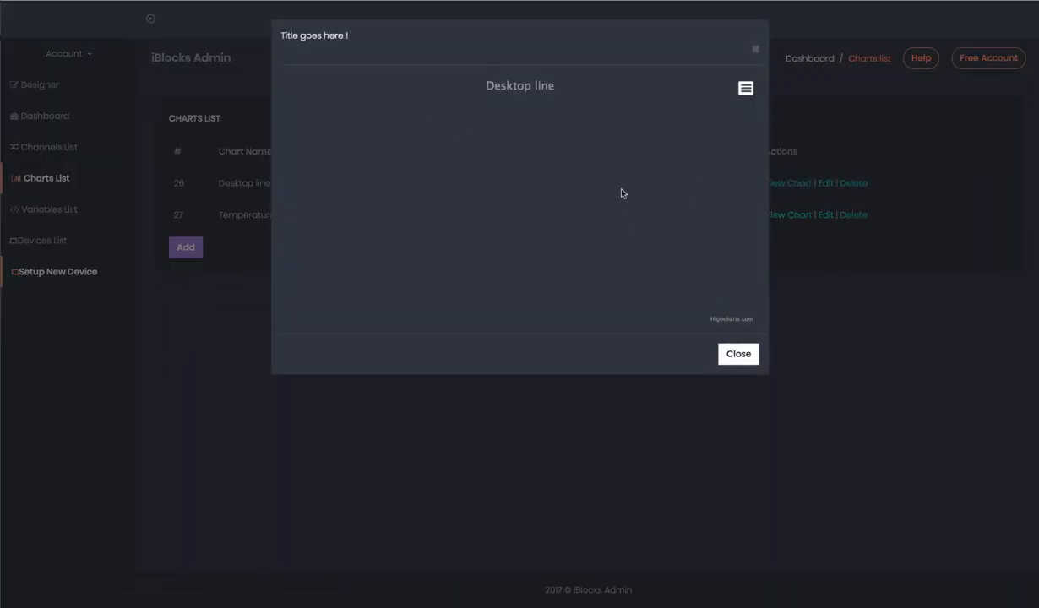
left_click(740, 355)
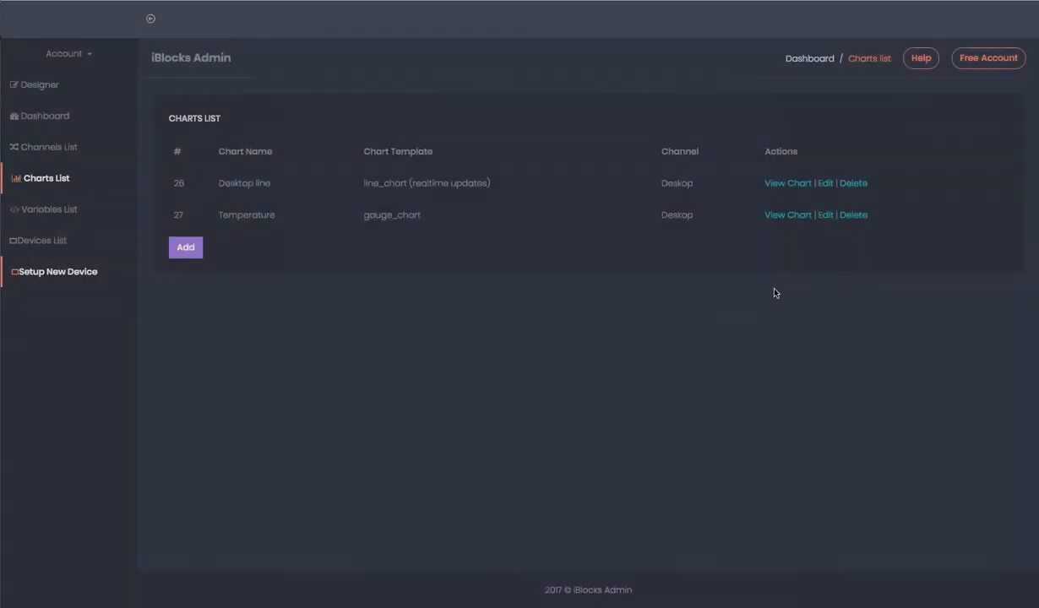
left_click(785, 217)
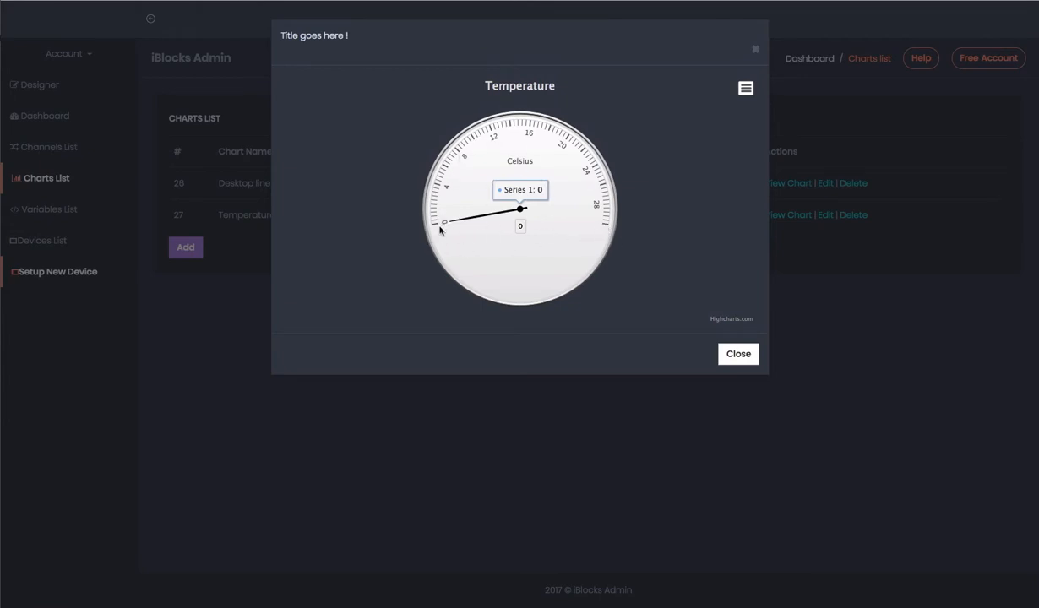
left_click(745, 360)
left_click(739, 354)
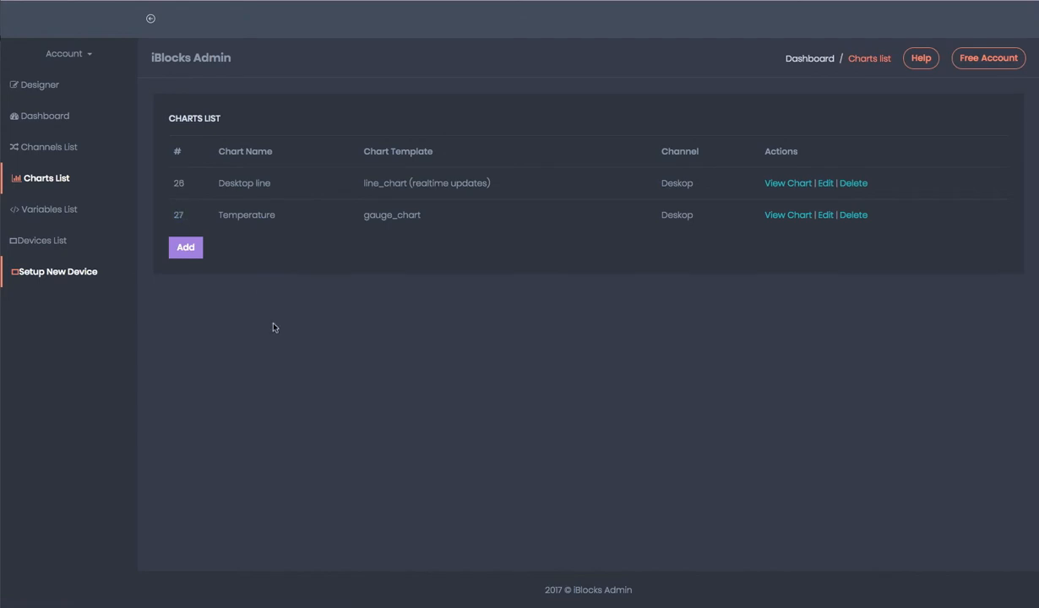
Step: Create a dashboard named Desktop in the dashboard management page, leaving the mobile option off, and save it
left_click(56, 118)
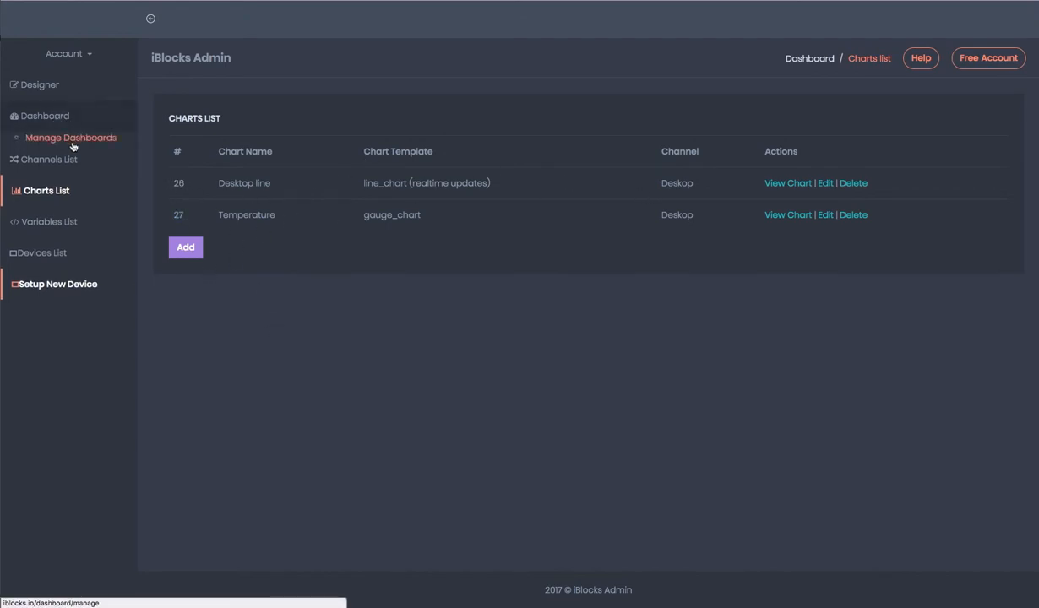
left_click(74, 140)
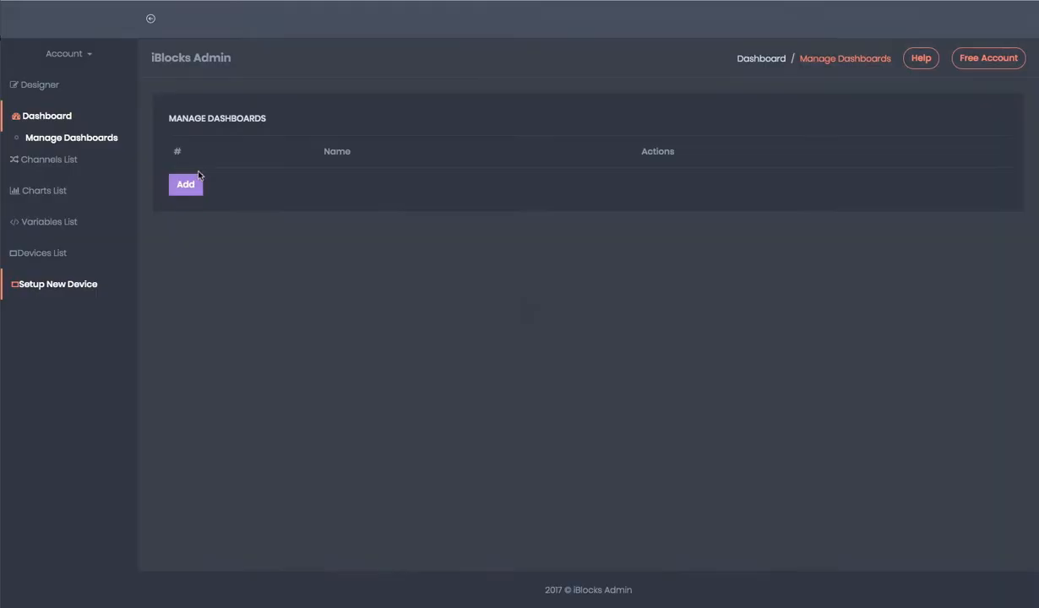
left_click(195, 193)
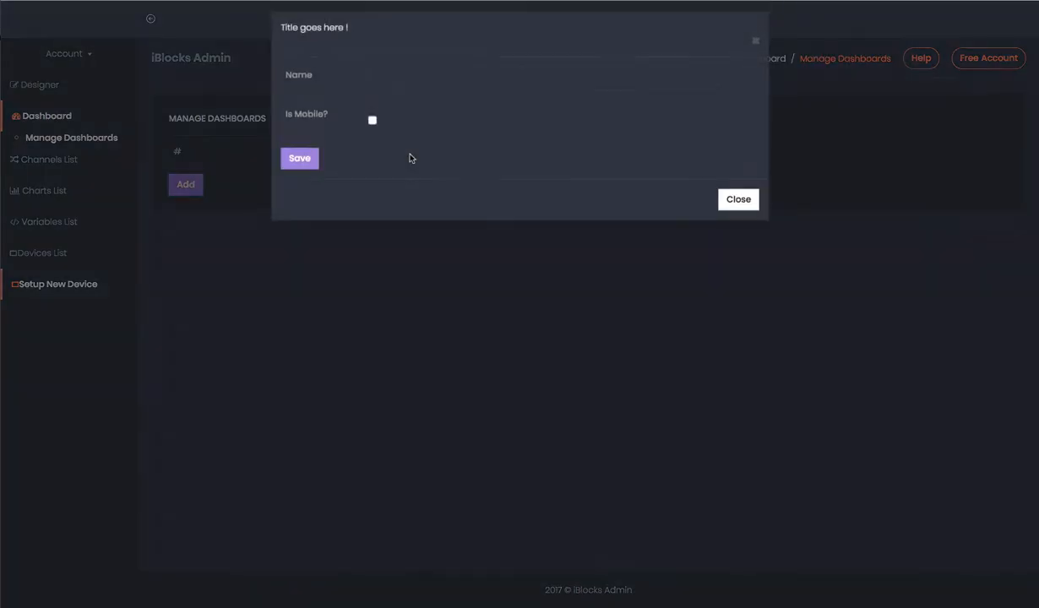
left_click(441, 93)
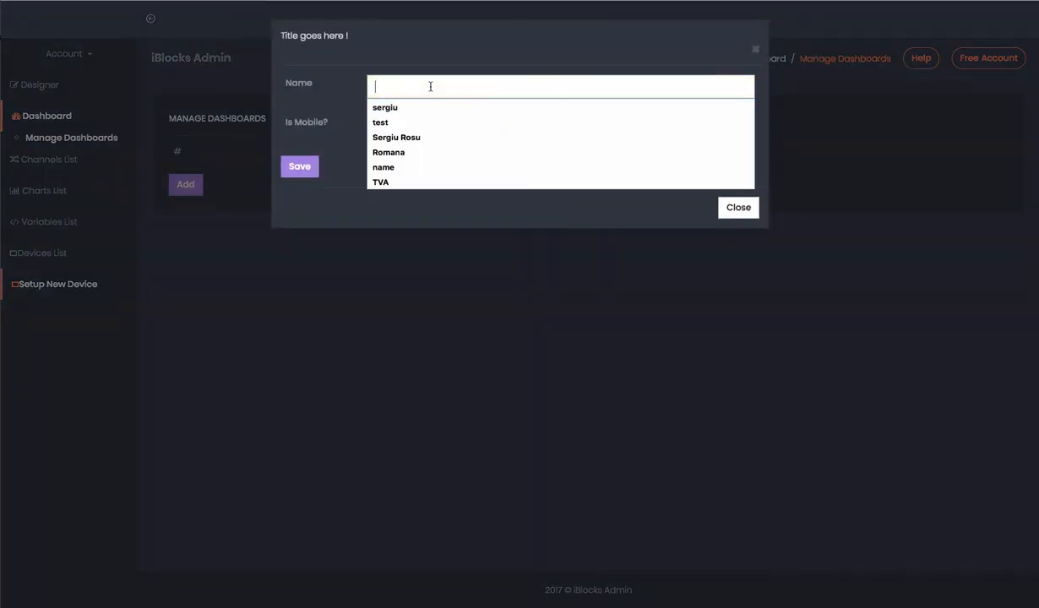
type("Des")
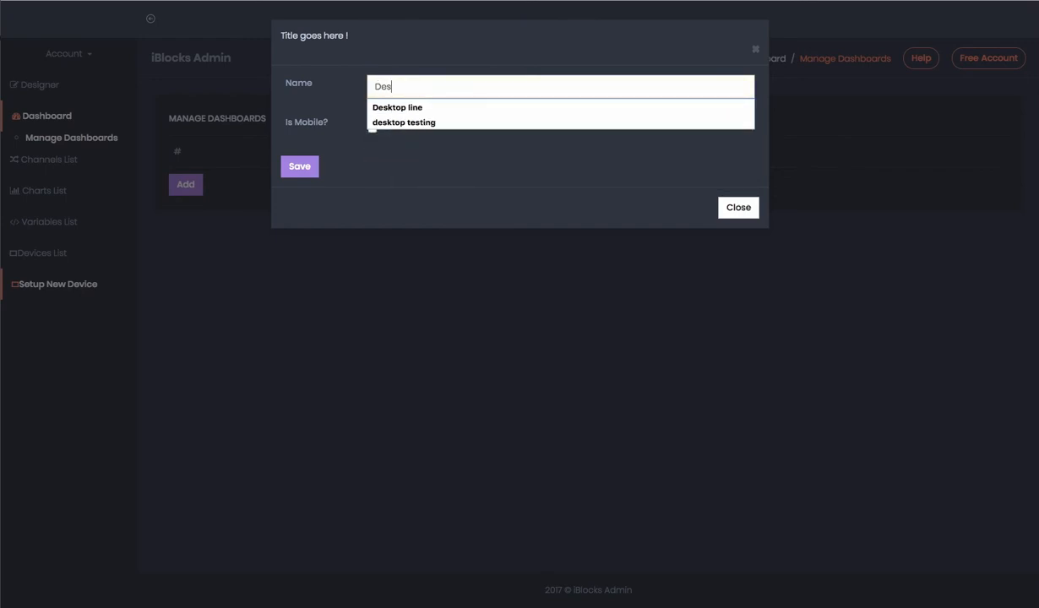
type("ktio")
key("BackSpace")
left_click(420, 160)
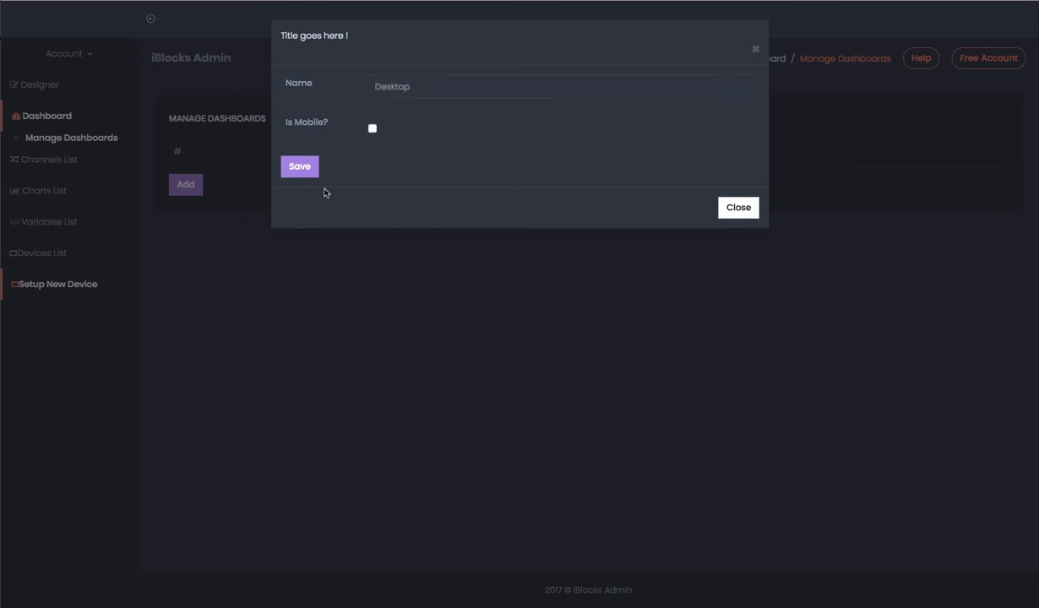
left_click(302, 169)
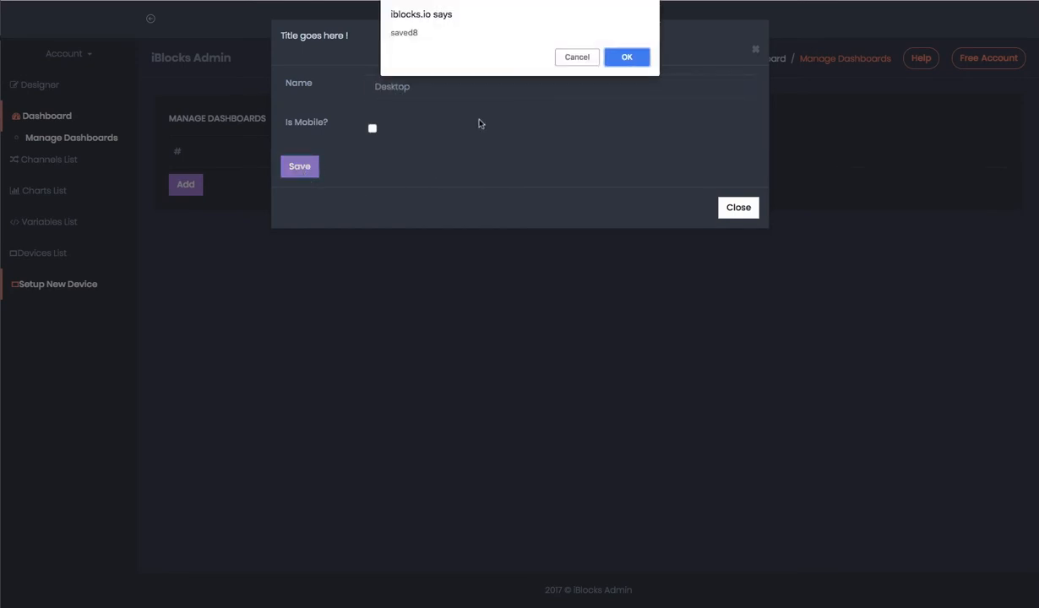
left_click(616, 60)
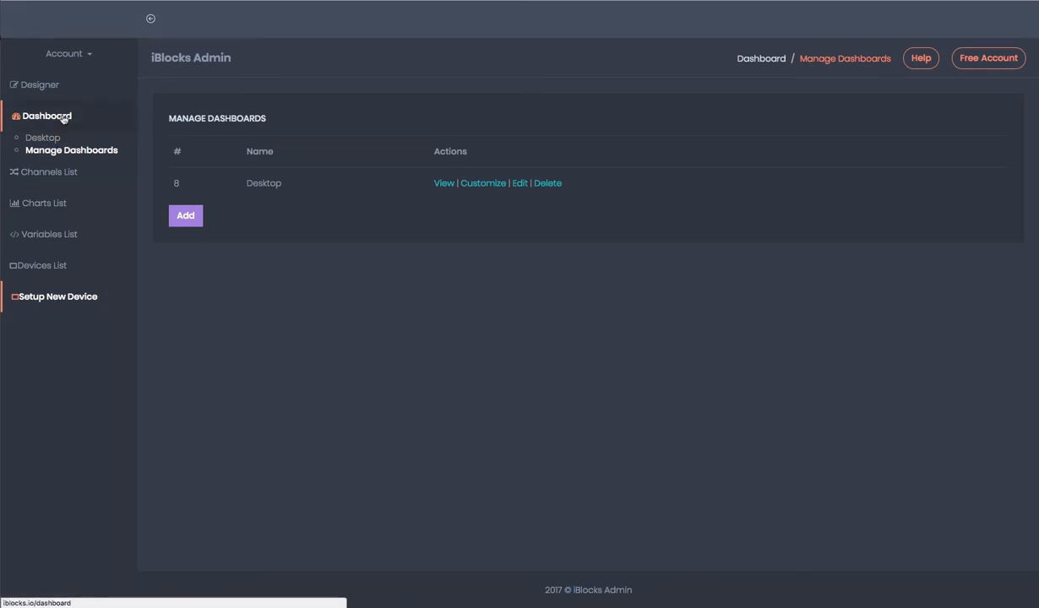
Step: View the Desktop dashboard and look up the ID numbers of both charts in the charts list
left_click(62, 114)
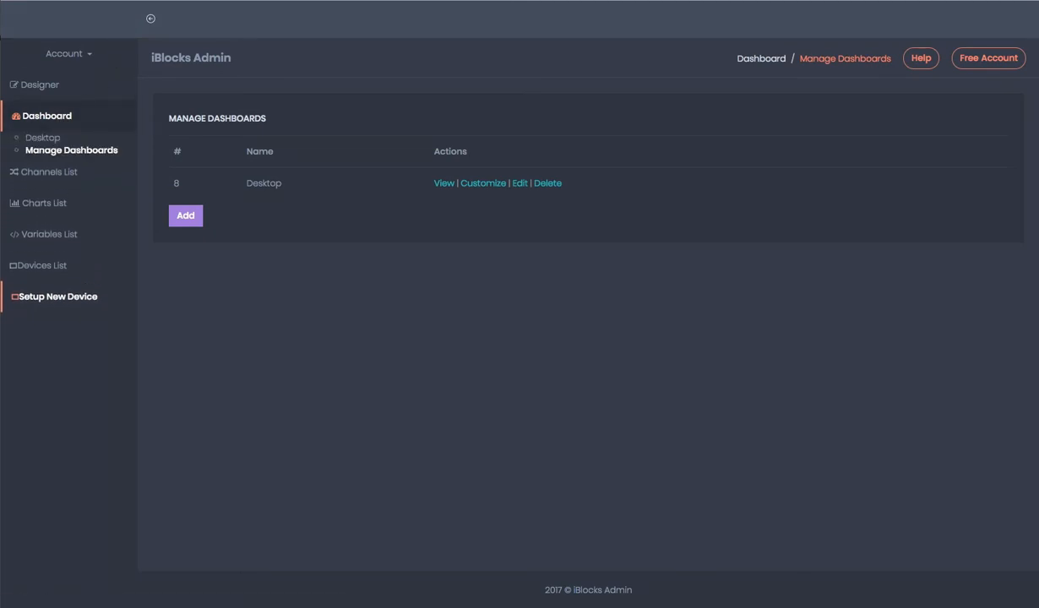
key("Return")
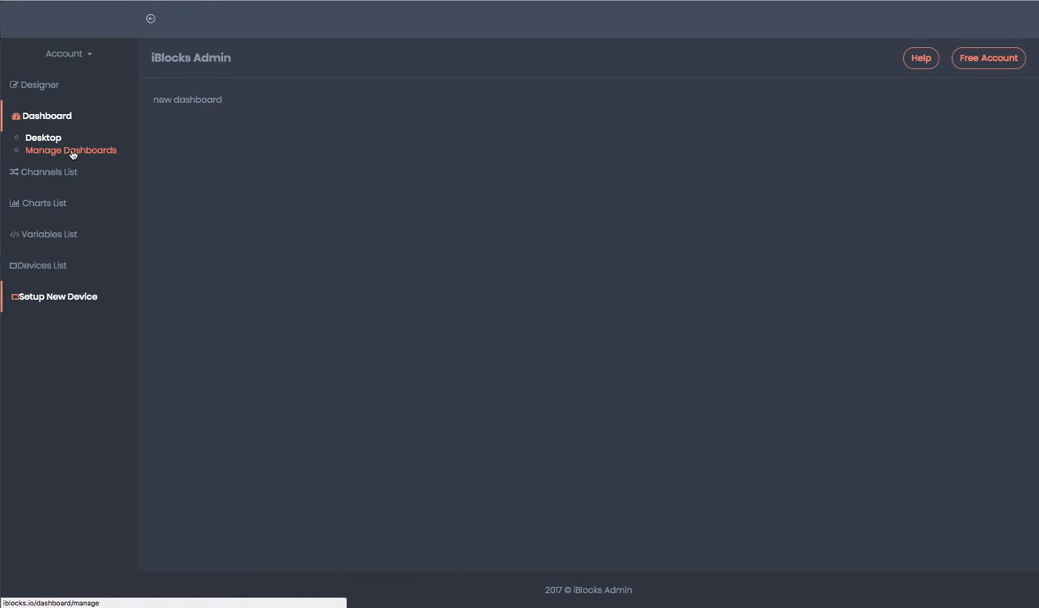
left_click(55, 204)
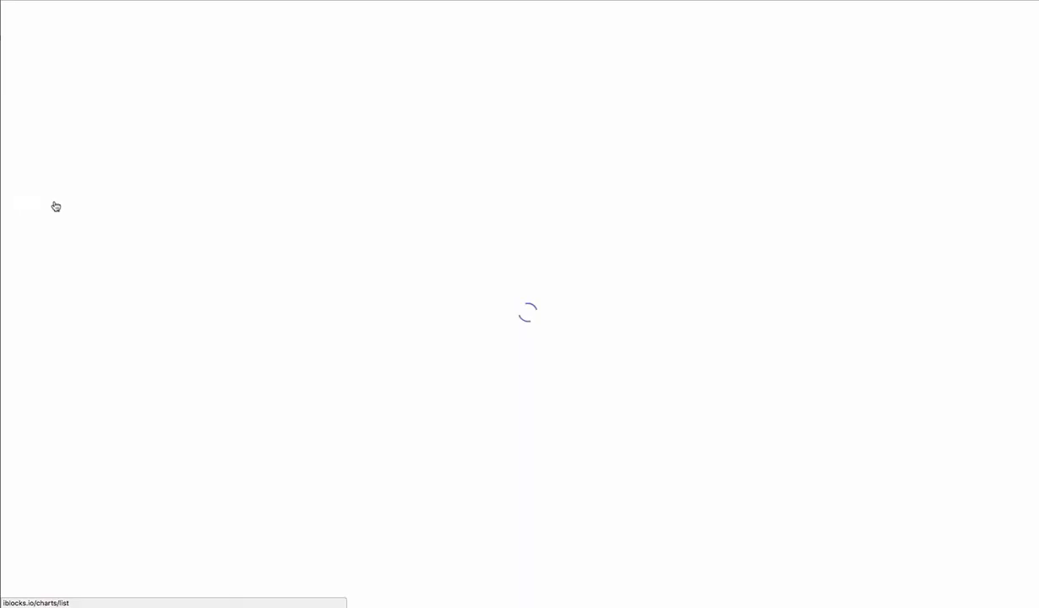
double_click(179, 184)
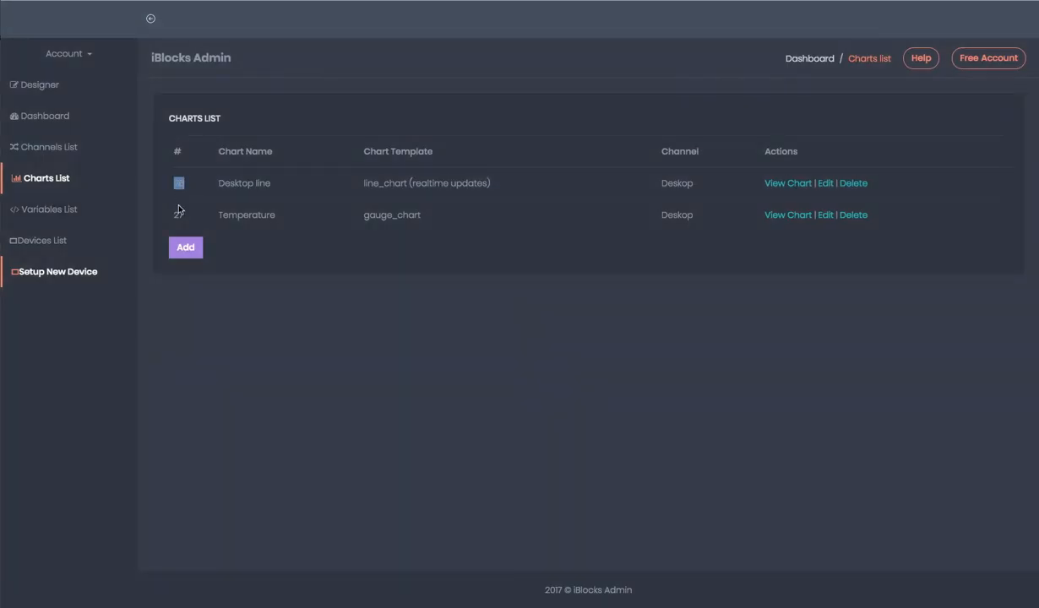
double_click(178, 215)
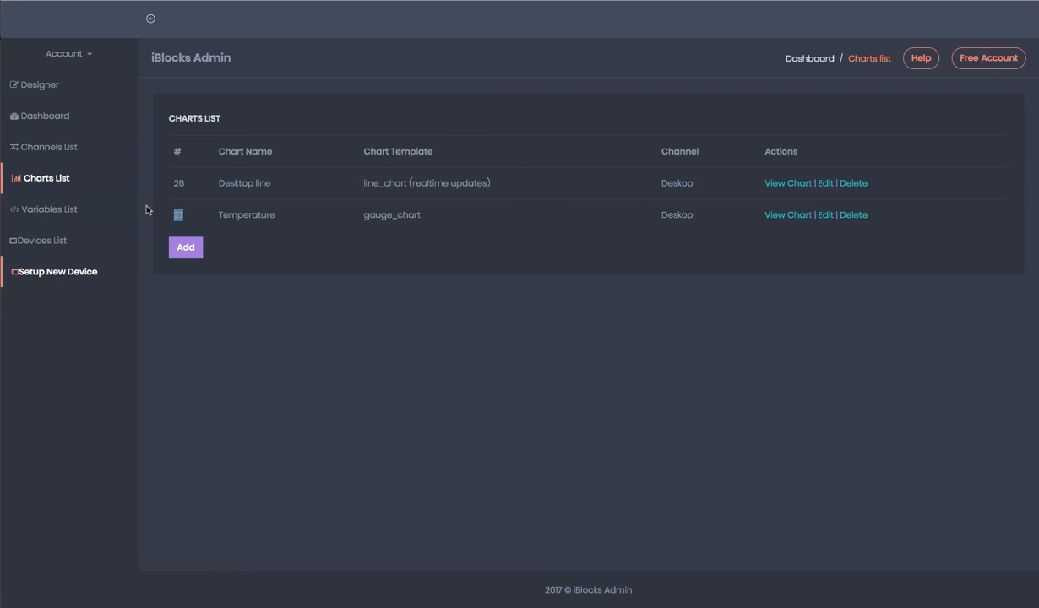
Step: Customize the Desktop dashboard by adding a single-column row of width 12 whose content is [[chart:26]]
left_click(58, 123)
left_click(72, 151)
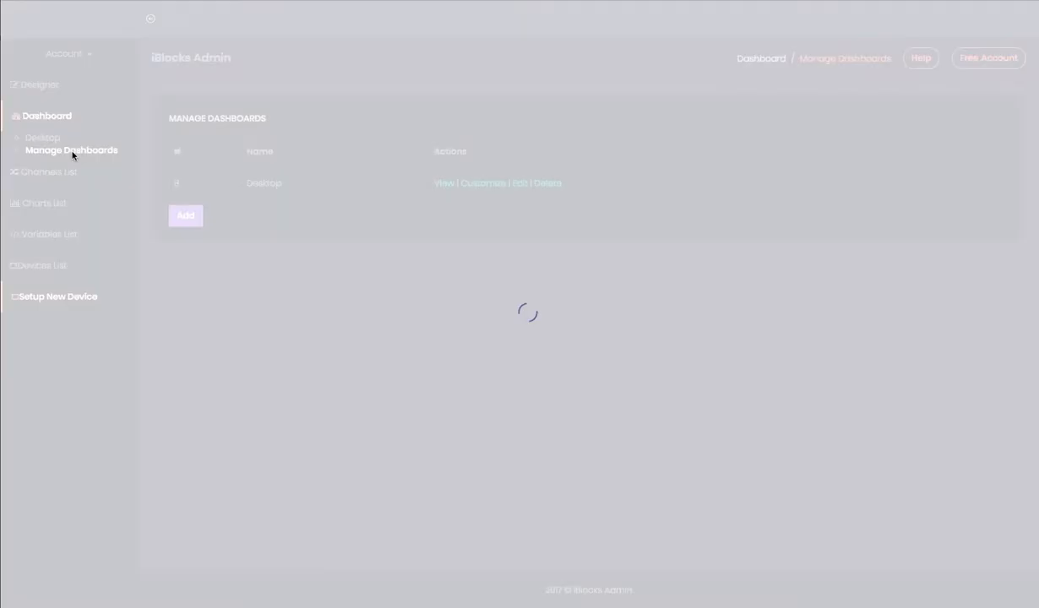
left_click(485, 187)
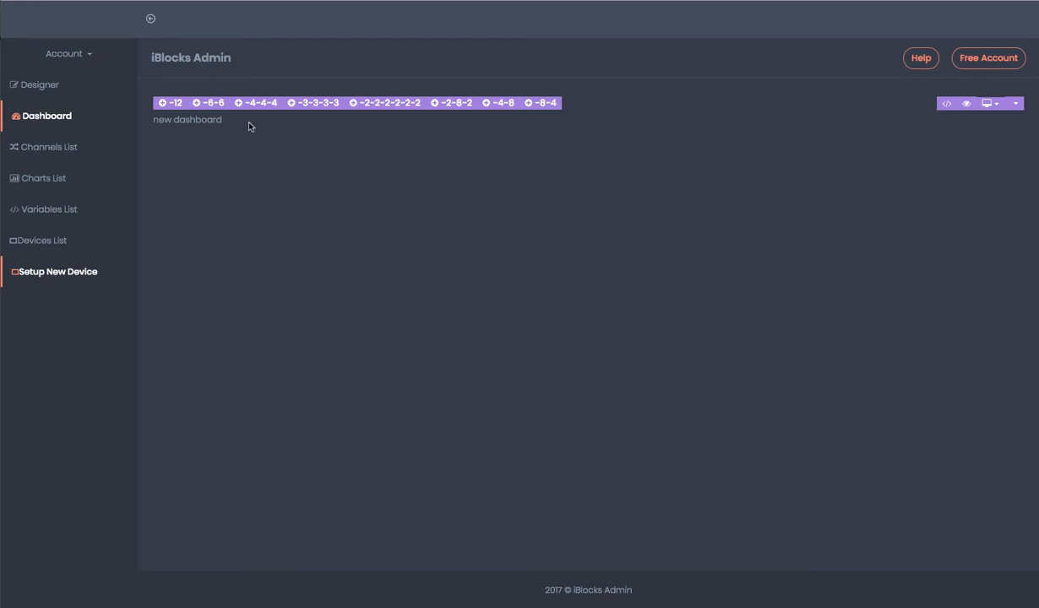
left_click(169, 103)
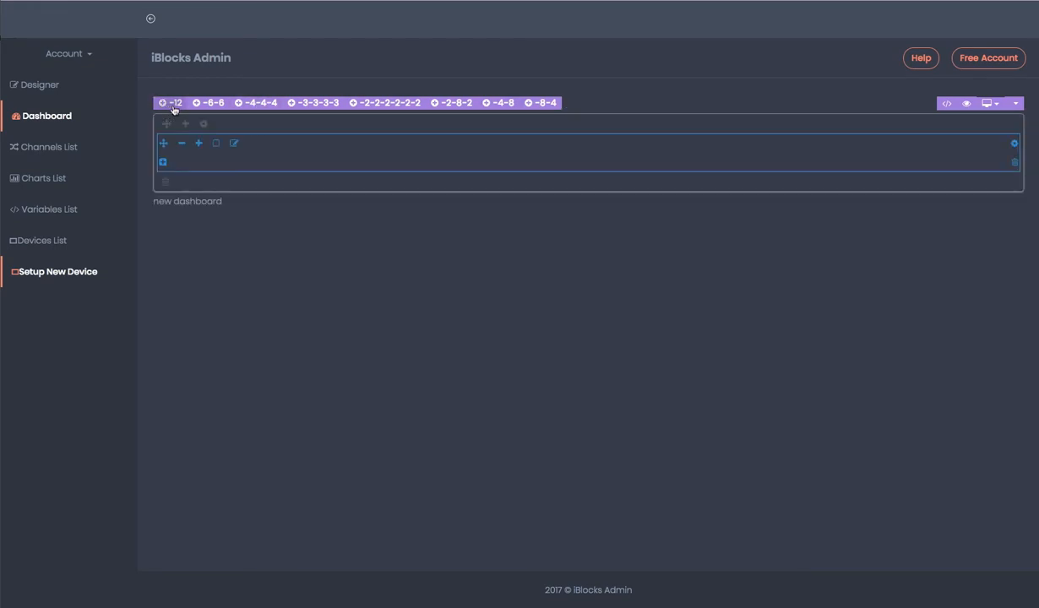
left_click(236, 145)
triple_click(222, 161)
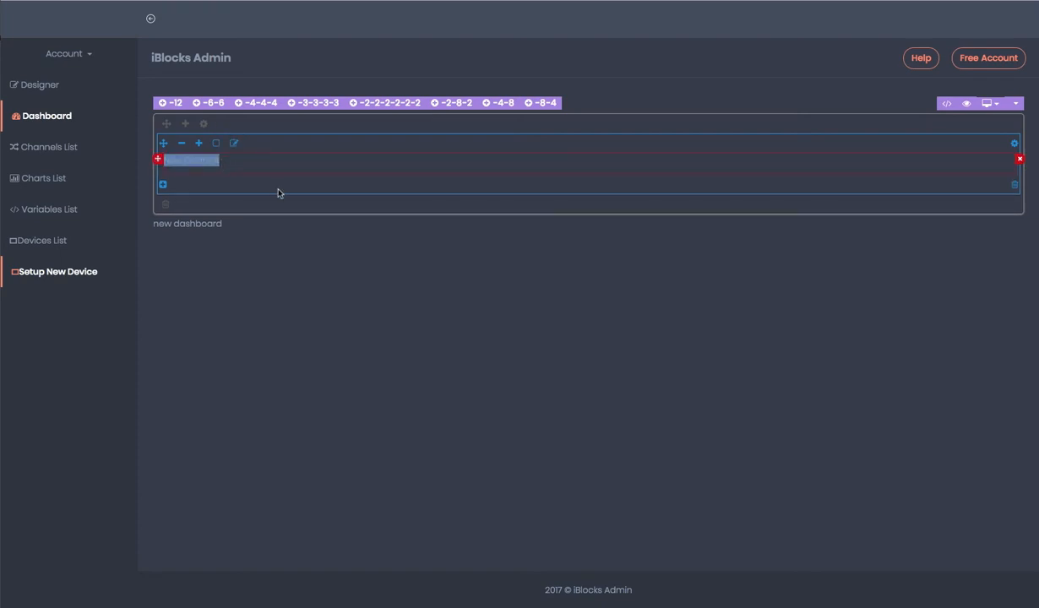
key("BackSpace")
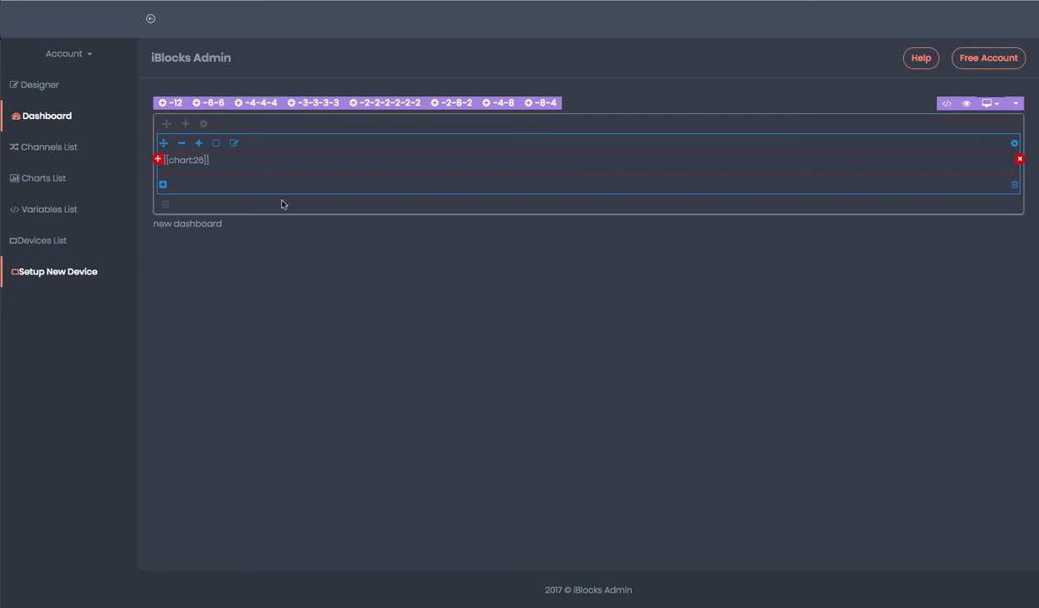
Step: Remove the leftover "new dashboard" text from the dashboard's source code and save the layout
left_click(946, 104)
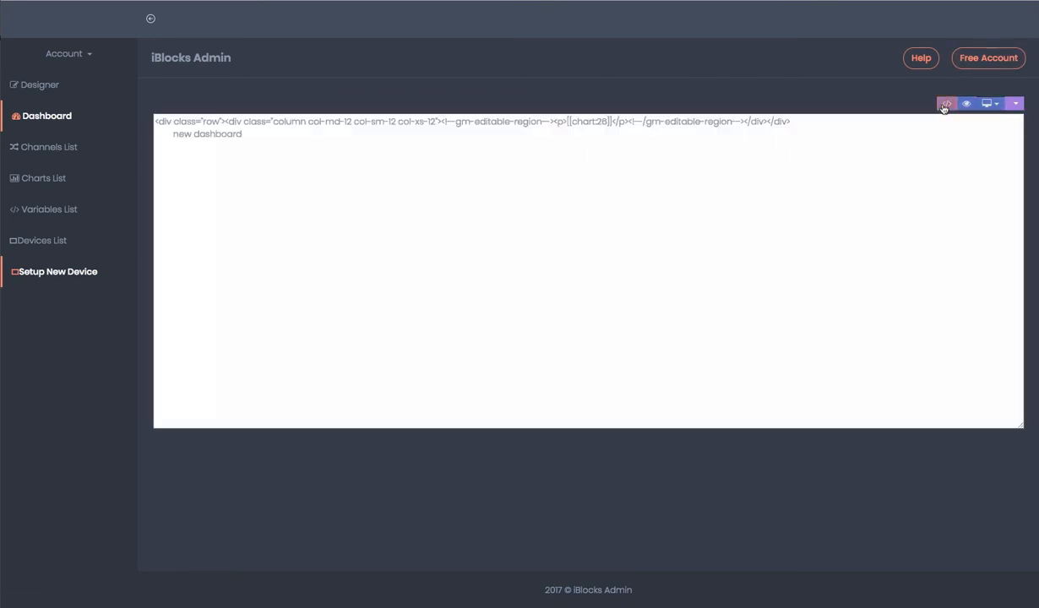
left_click_drag(243, 137, 155, 134)
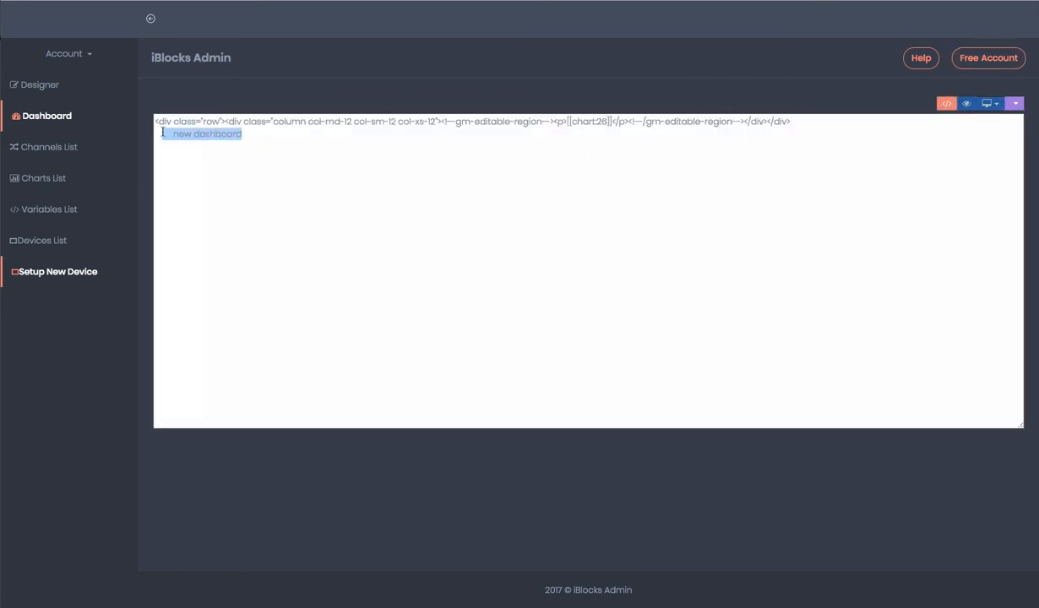
key("BackSpace")
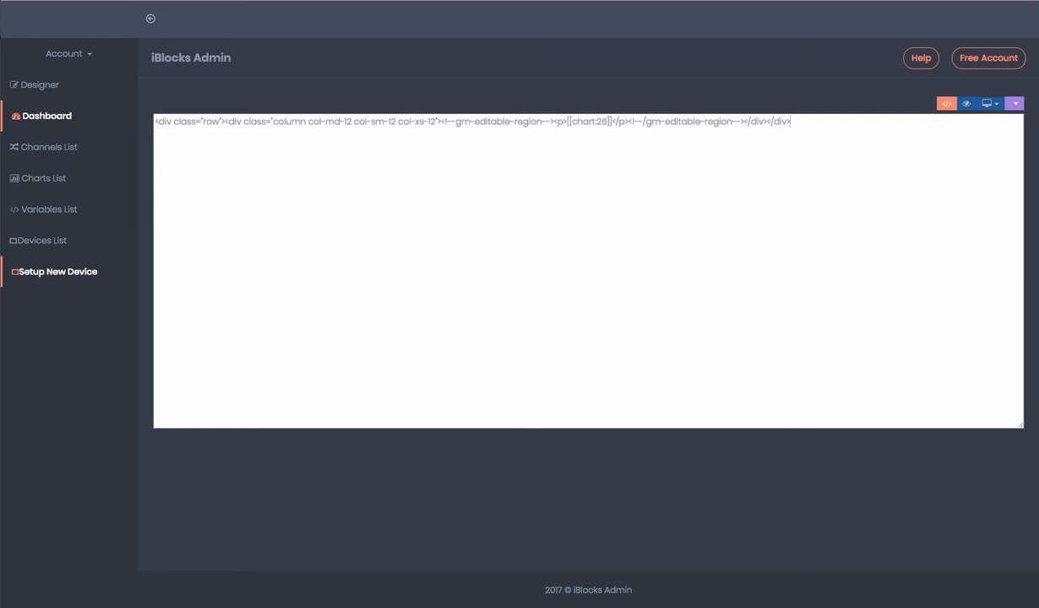
left_click(980, 103)
left_click(967, 129)
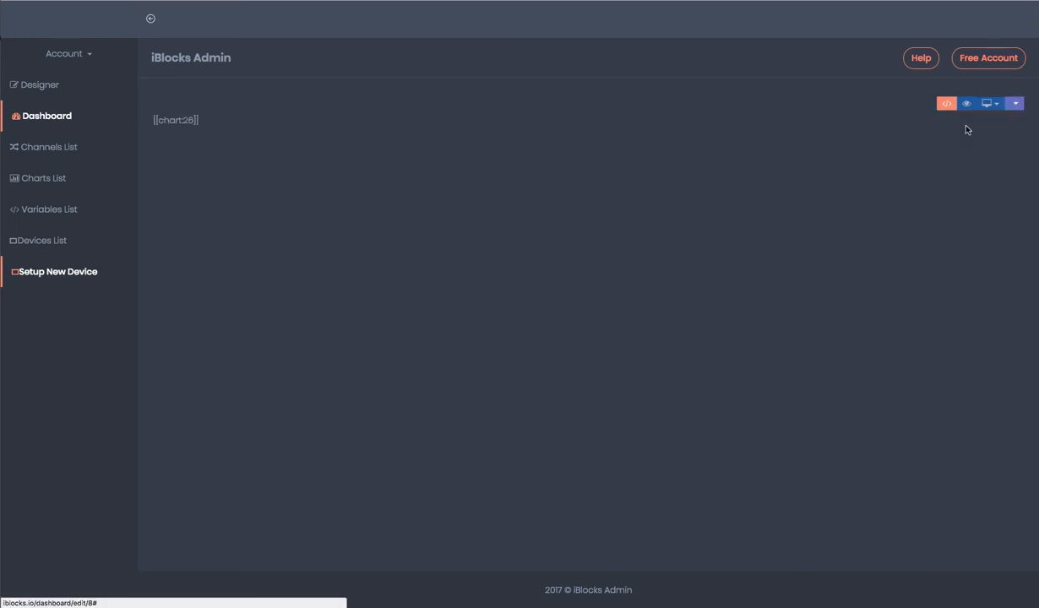
Step: Check how the Desktop dashboard renders and reopen it for customizing
left_click(54, 122)
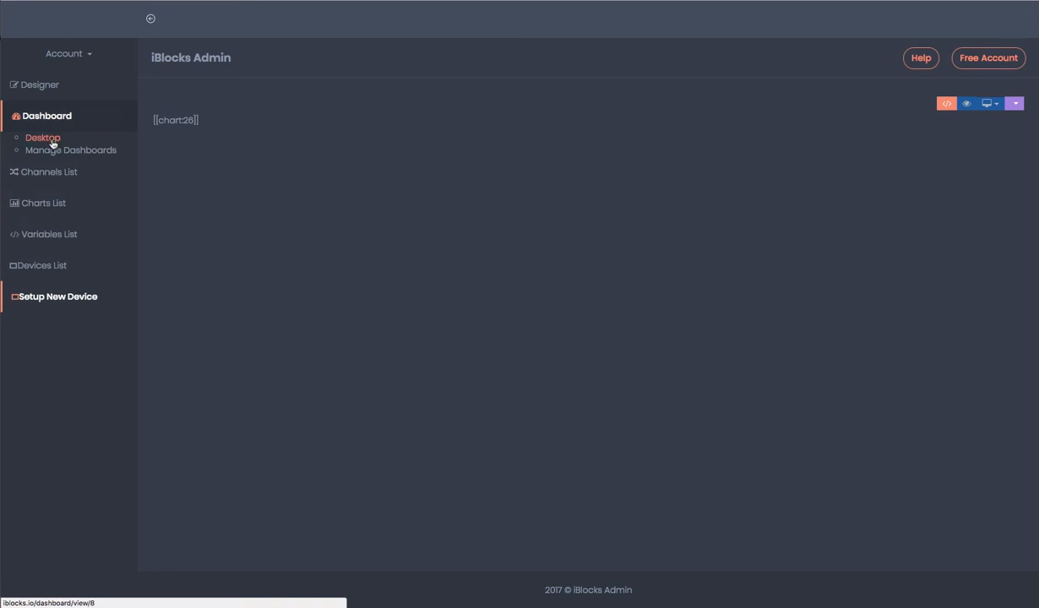
left_click(44, 138)
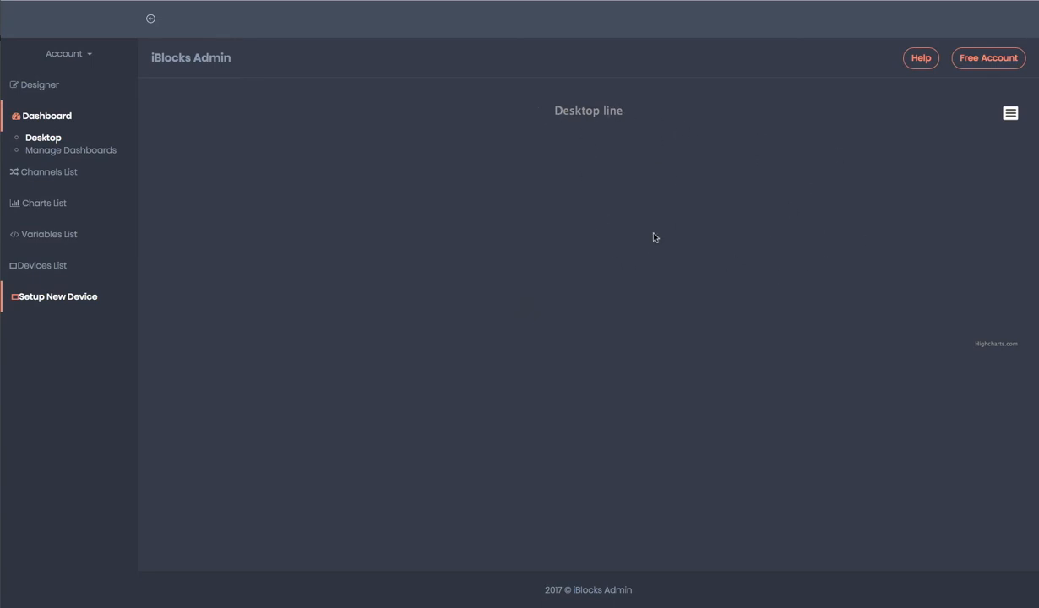
left_click(68, 156)
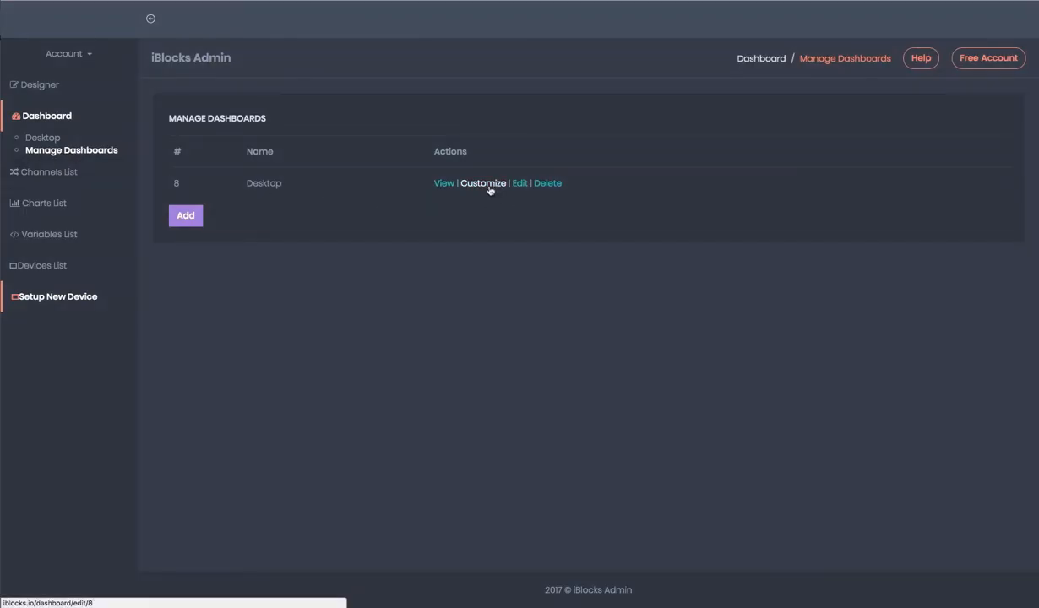
left_click(489, 184)
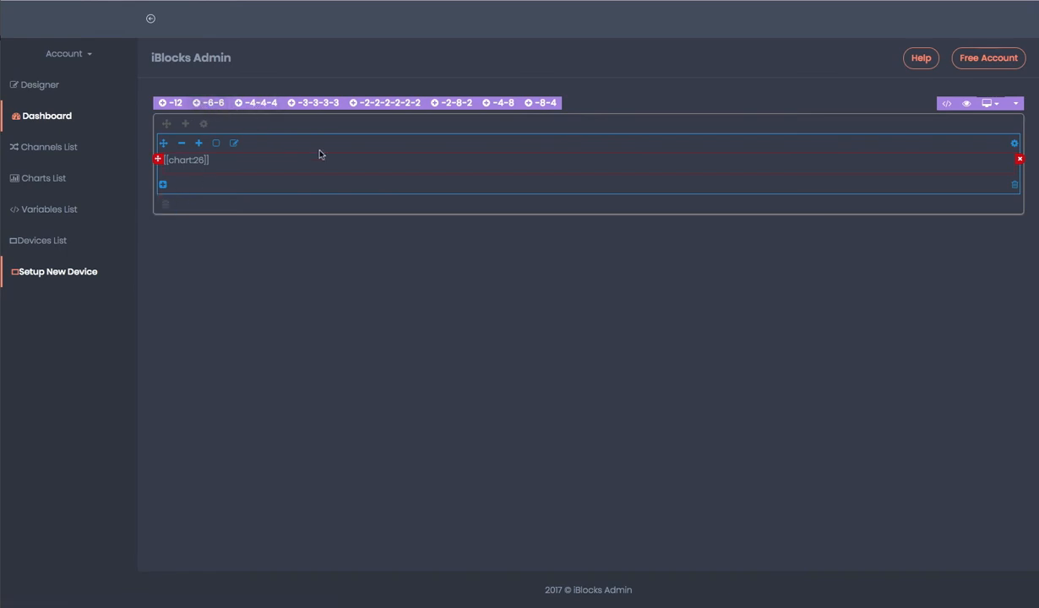
Step: Add a two-column 6-6 row above the existing row and set its first column's content to [[chart:27]]
mouse_move(209, 102)
left_mouse_down()
mouse_move(232, 109)
mouse_move(207, 123)
left_mouse_up()
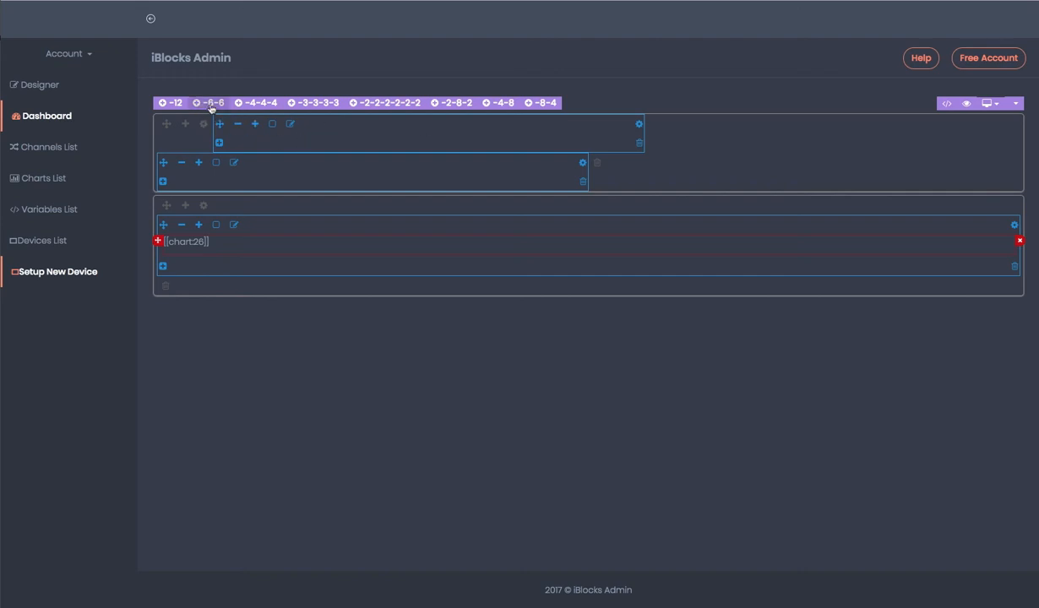
left_click(289, 124)
key("ctrl+a")
key("BackSpace")
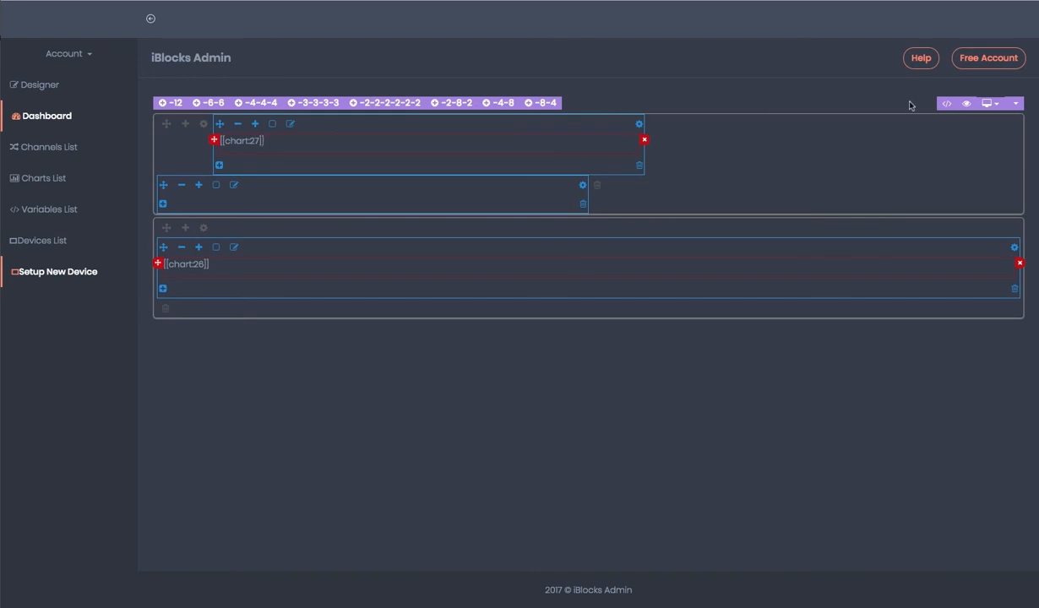
Step: Check the dashboard layout's source code and save the layout
left_click(946, 104)
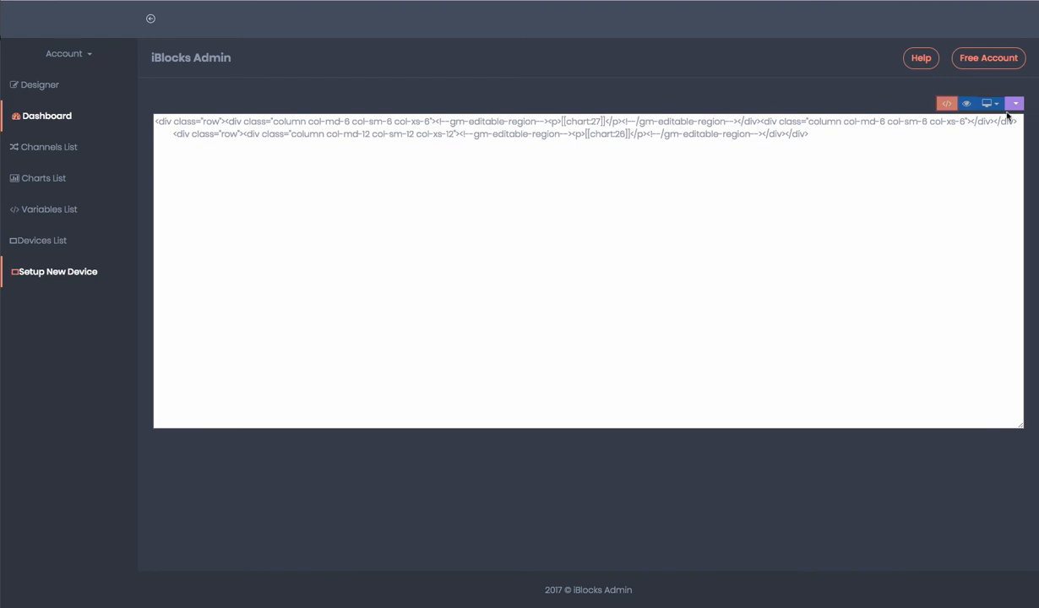
left_click(1014, 103)
left_click(970, 128)
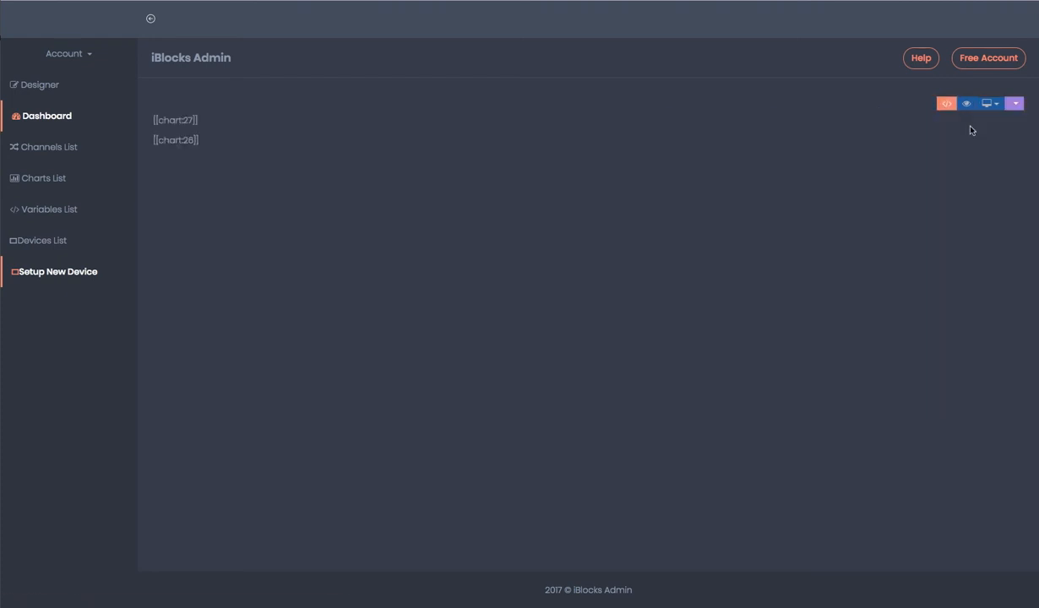
Step: Open the Desktop dashboard and examine the Fan switch, the line chart and the Temperatura and Umiditate gauges
left_click(56, 120)
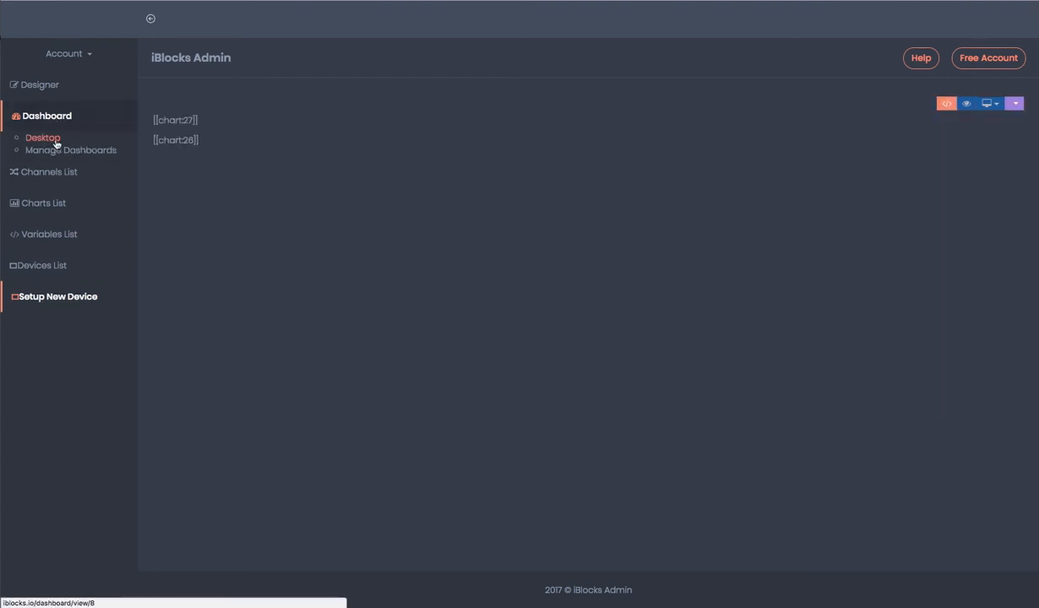
left_click(56, 142)
scroll(481, 245, "down", 2)
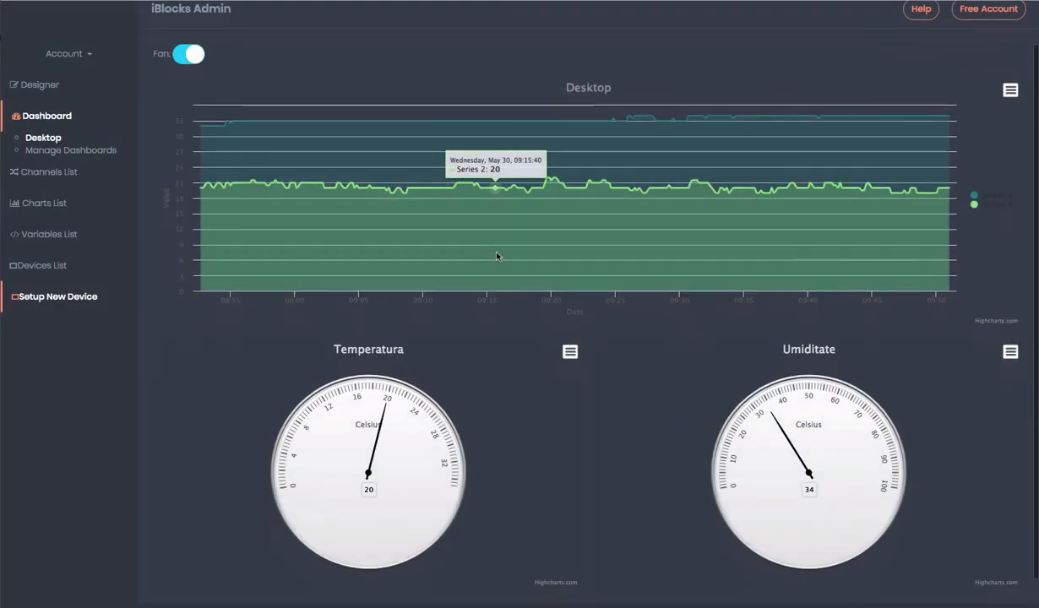
scroll(497, 256, "up", 2)
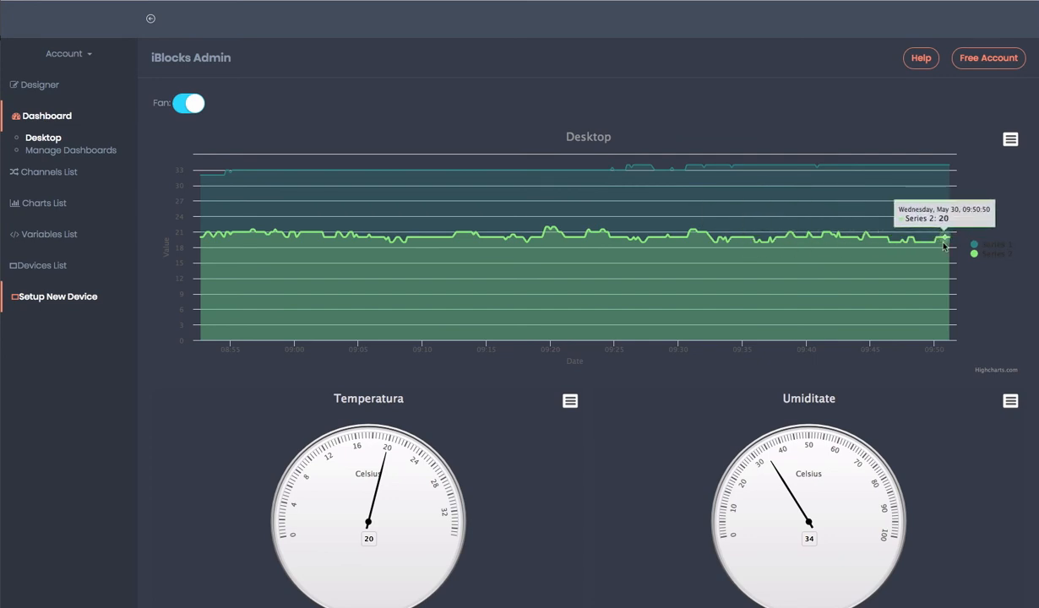
scroll(387, 491, "down", 2)
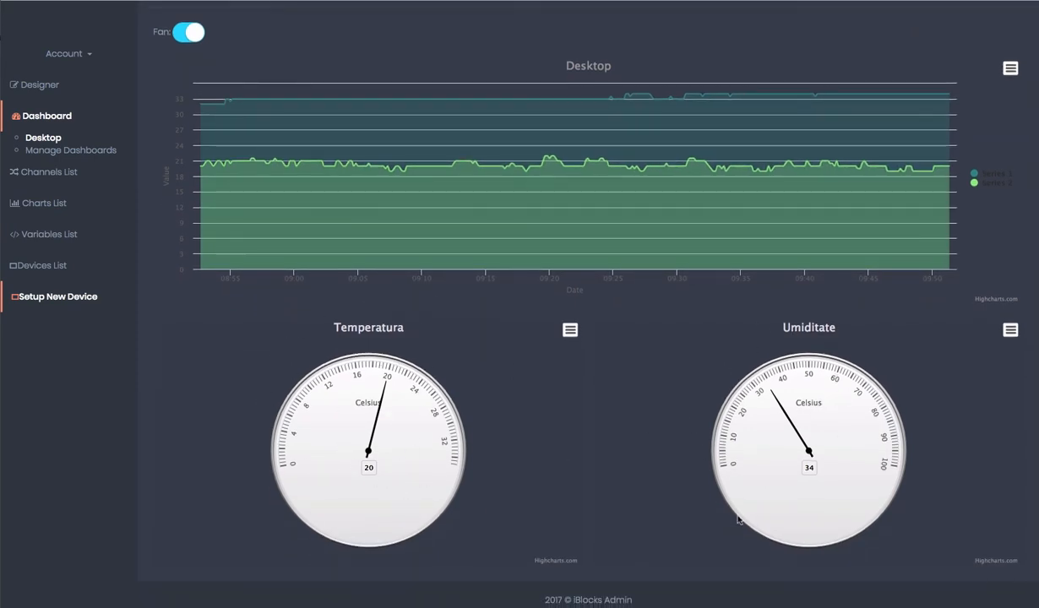
scroll(253, 136, "up", 2)
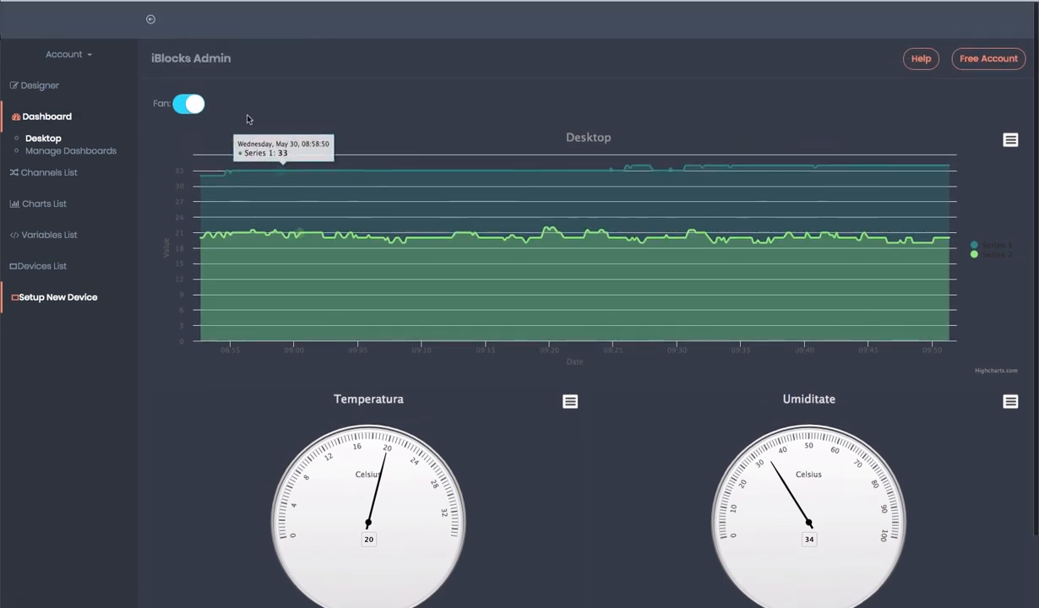
Step: Test the Fan switch on the dashboard by turning it off and back on twice
left_click(195, 110)
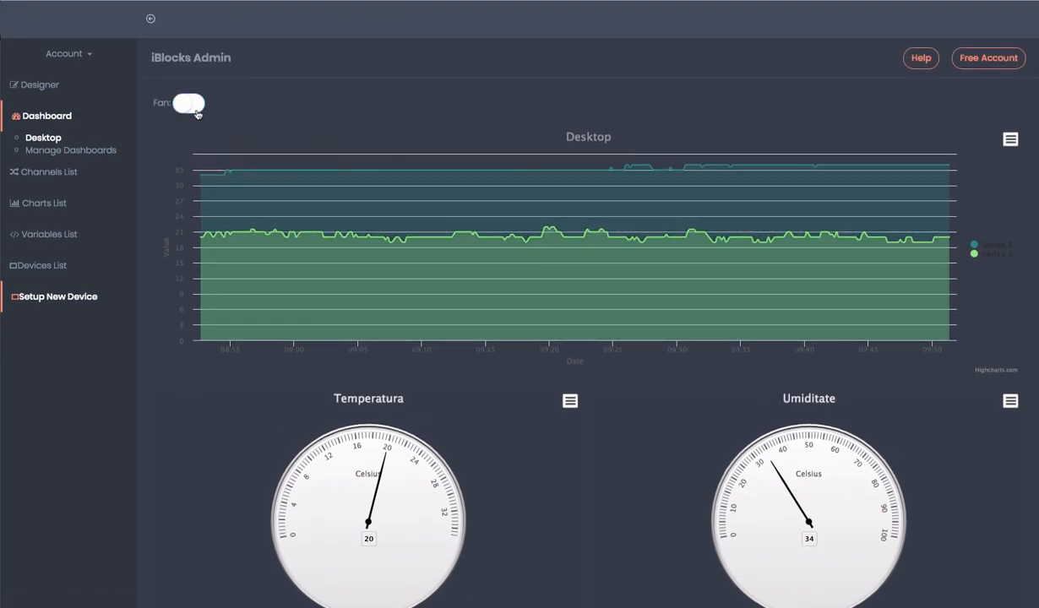
left_click(195, 111)
left_click(195, 111)
left_click(195, 111)
Step: Open the variables list, examine the new-variable form's fields and type options, and close the form without saving
left_click(68, 236)
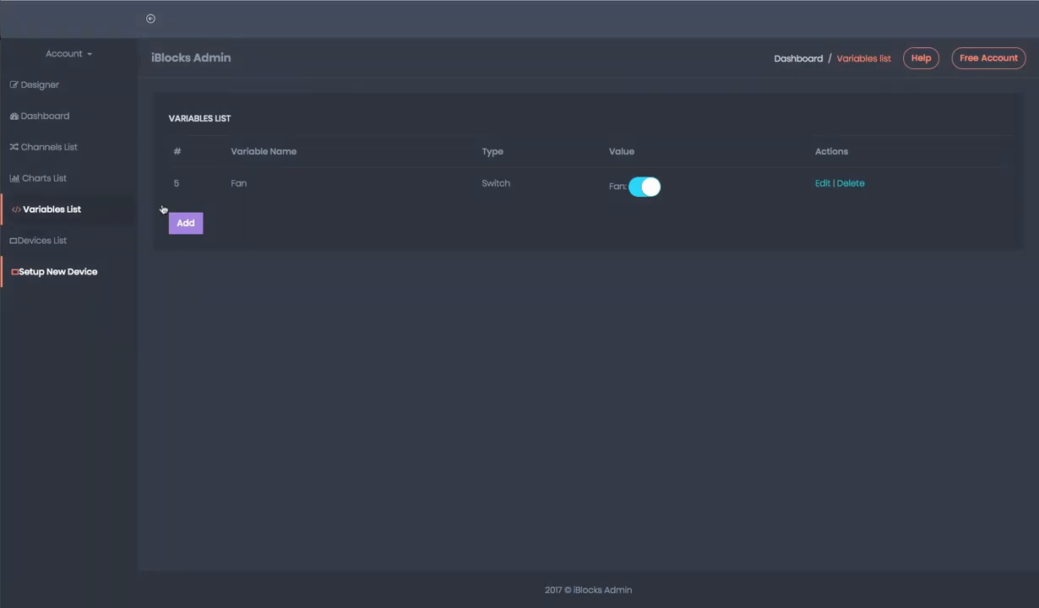
left_click(191, 225)
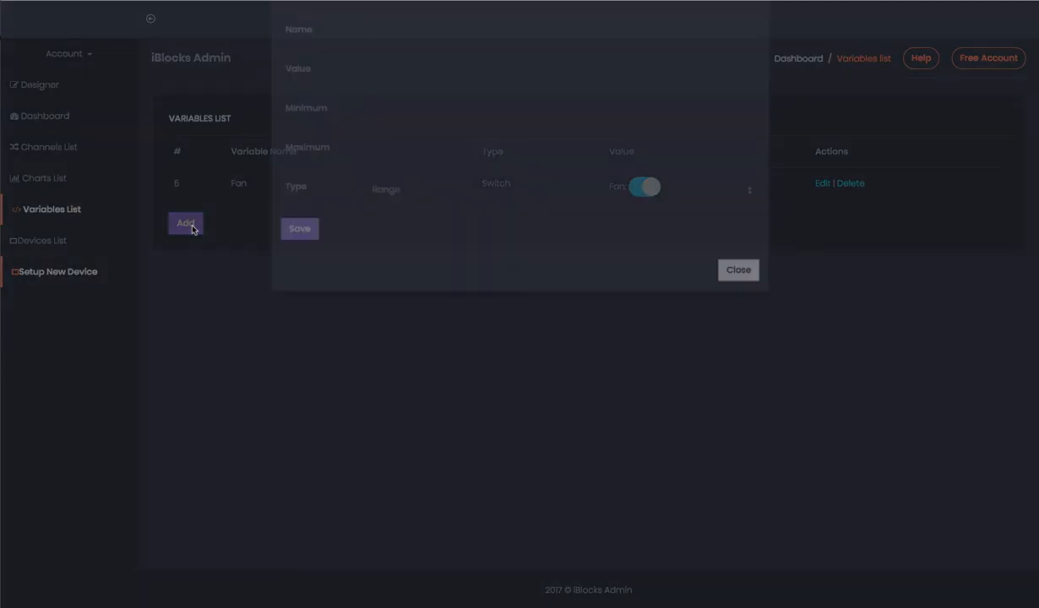
left_click(430, 89)
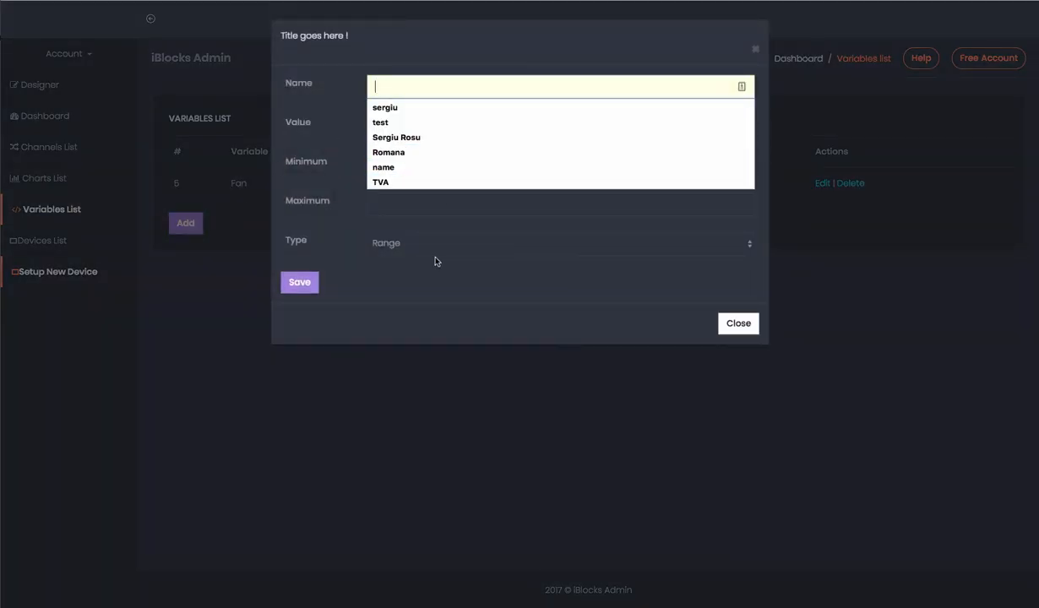
left_click(401, 122)
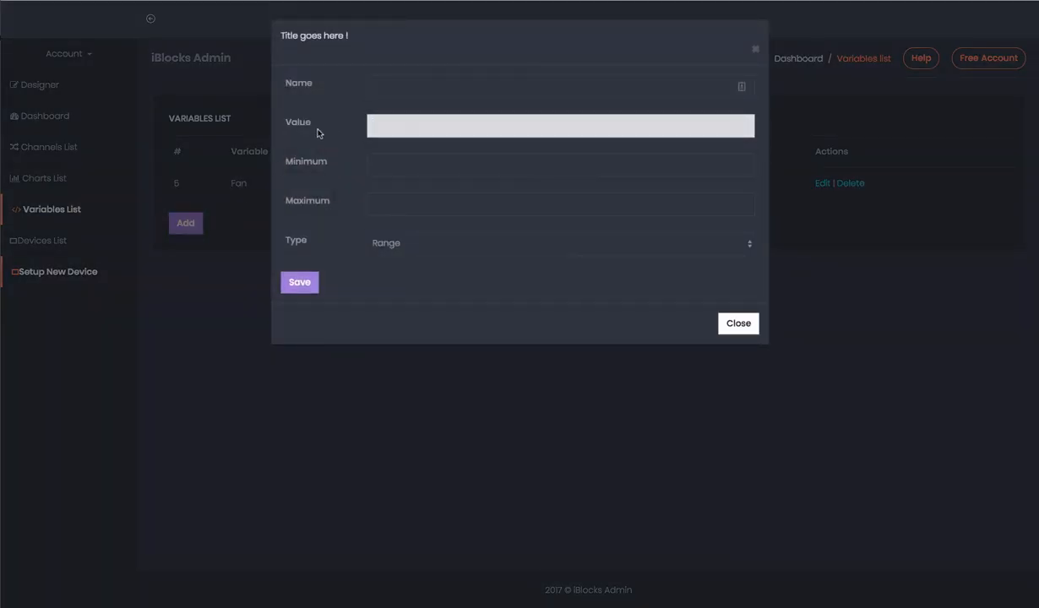
left_click(414, 166)
left_click(394, 201)
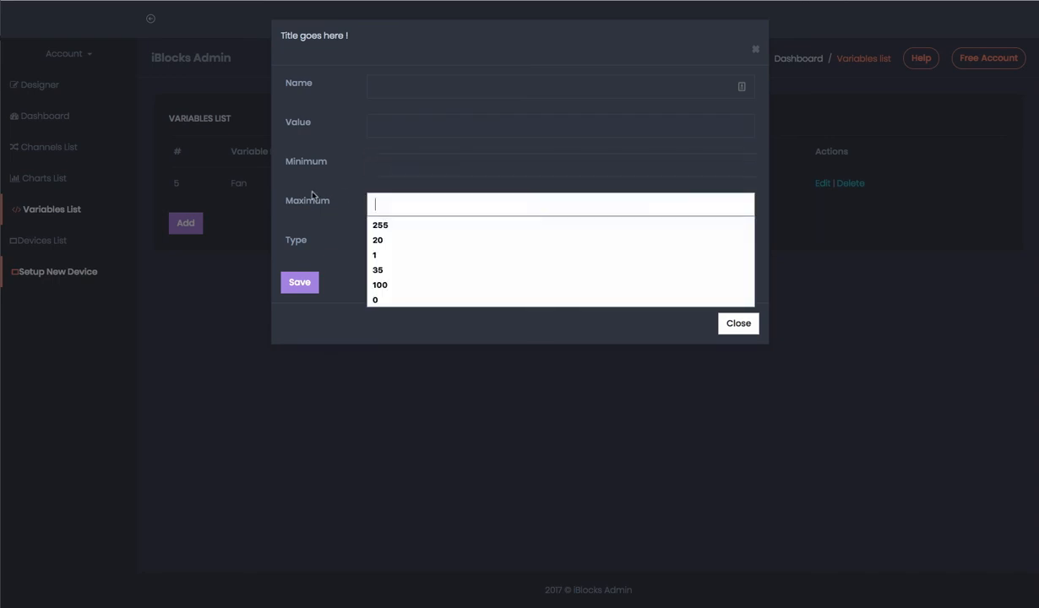
left_click(390, 244)
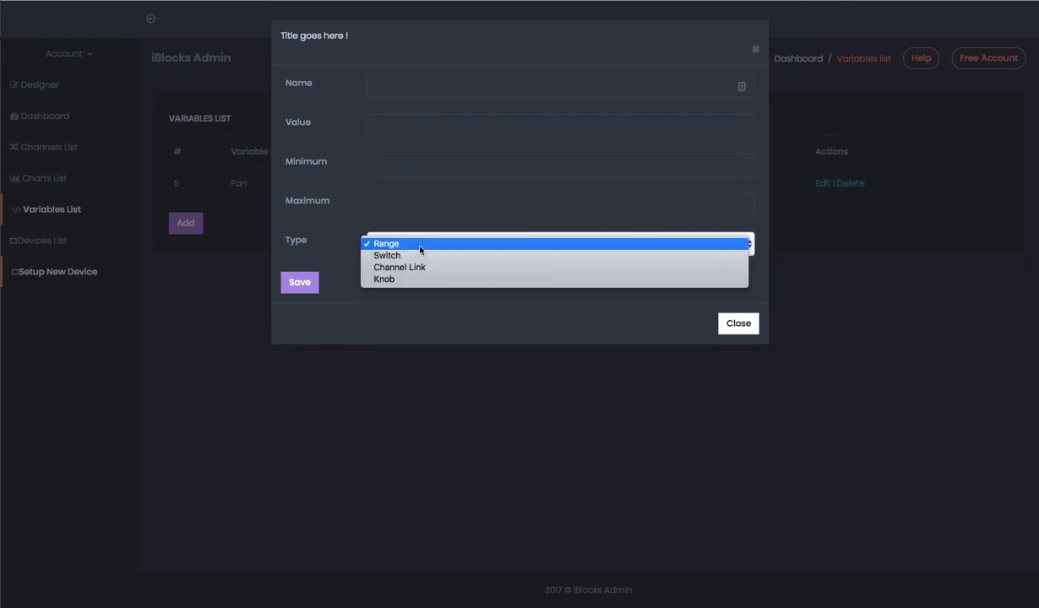
left_click(433, 324)
left_click(738, 328)
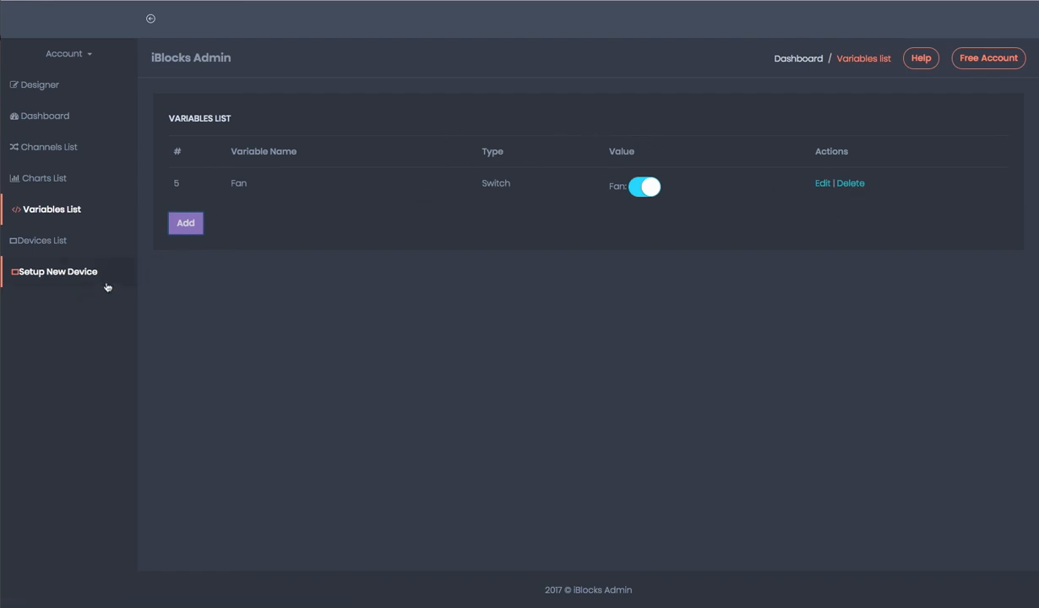
Step: Return to the Desktop dashboard and review its line chart and both gauges
left_click(53, 118)
left_click(50, 146)
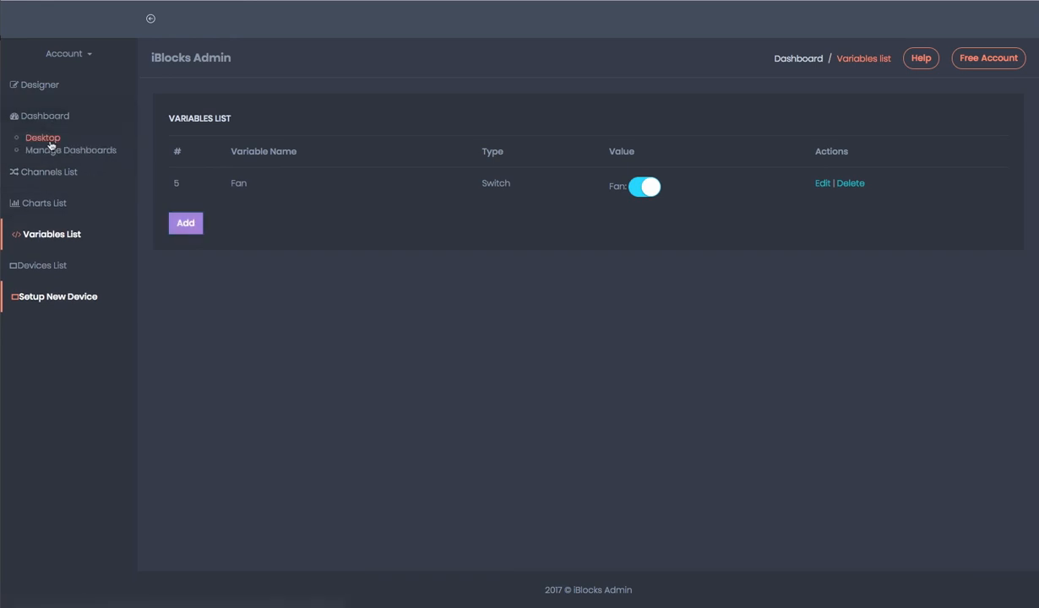
scroll(743, 289, "down", 2)
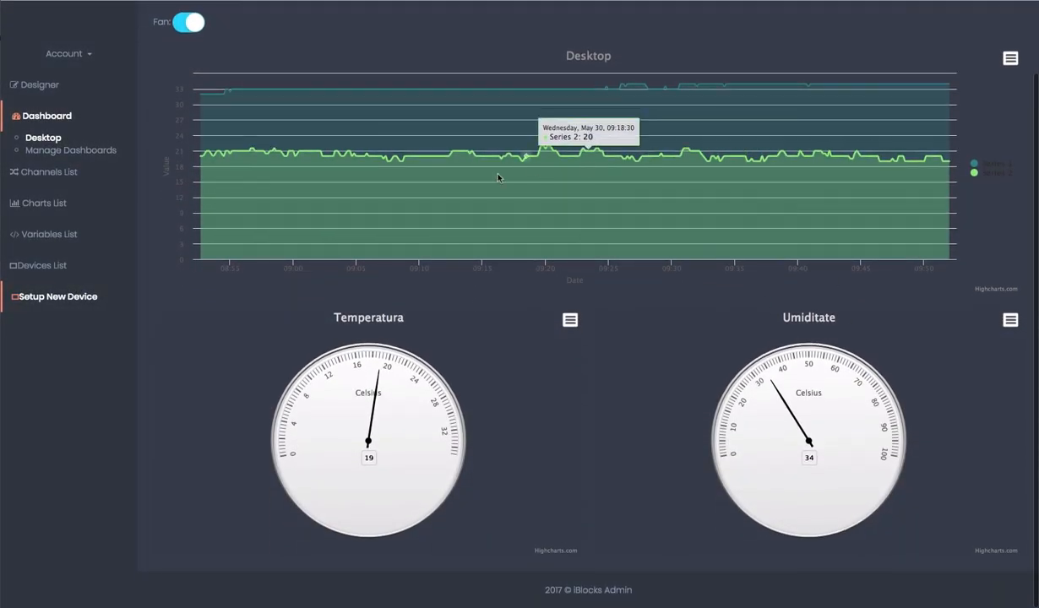
scroll(698, 389, "up", 2)
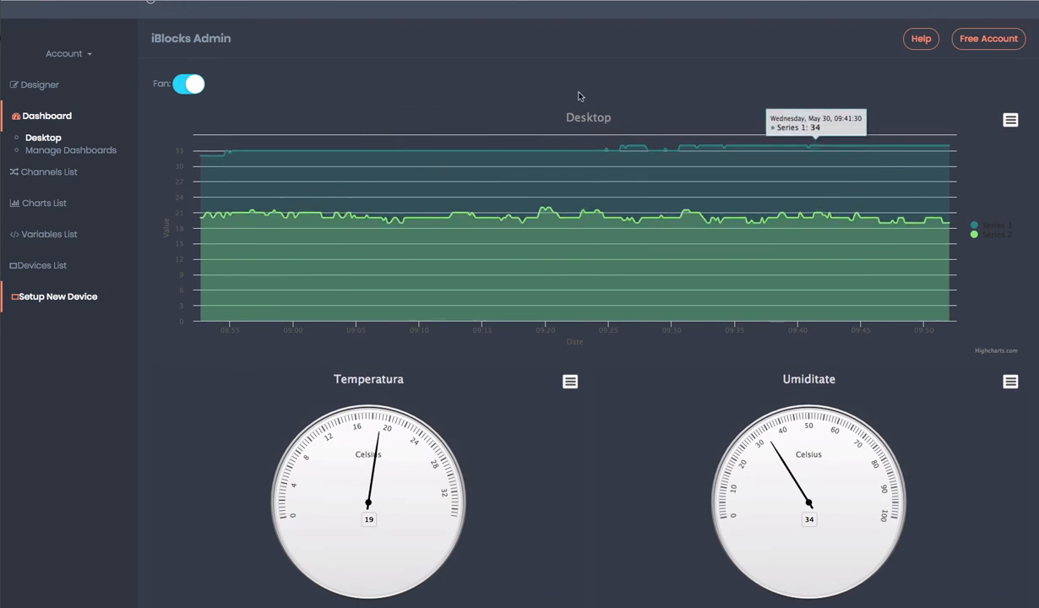
scroll(555, 198, "down", 2)
scroll(555, 199, "up", 1)
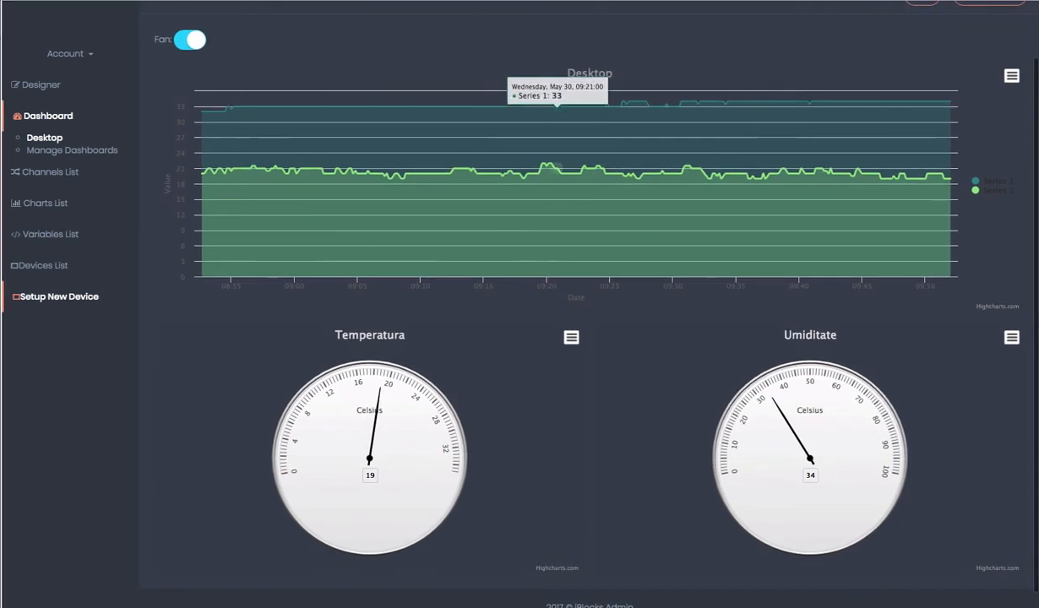
left_click(484, 1)
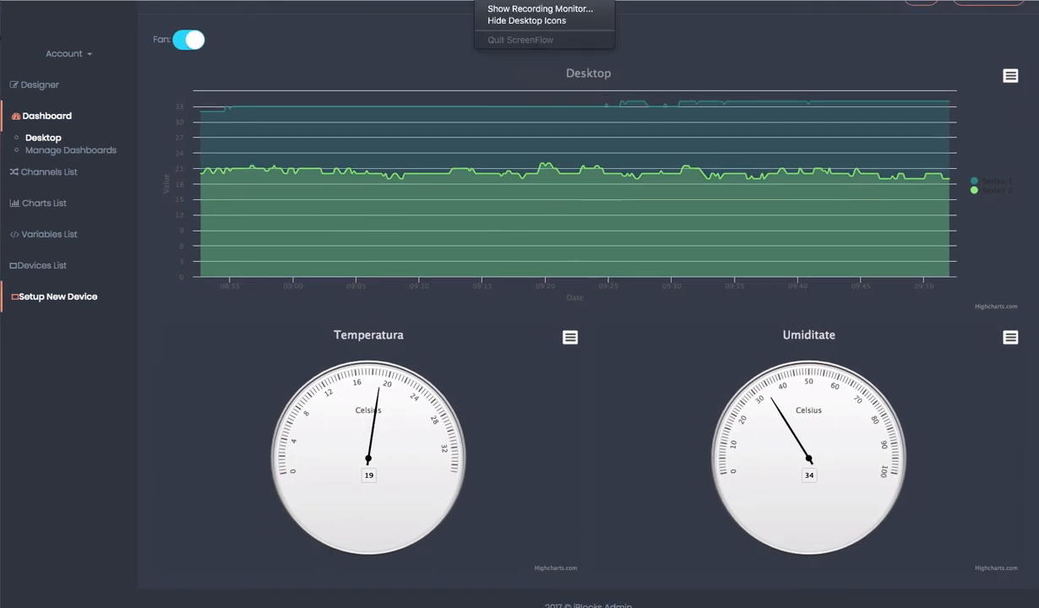